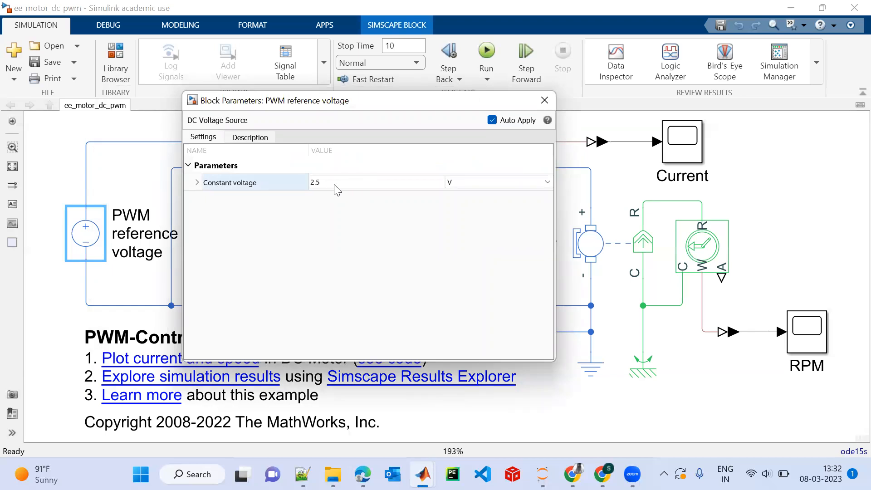
# Close the PWM reference voltage parameters and review the Controlled PWM Voltage block's PWM frequency and simulation mode.
pyautogui.click(545, 100)
pyautogui.click(253, 169)
pyautogui.doubleClick(254, 169)
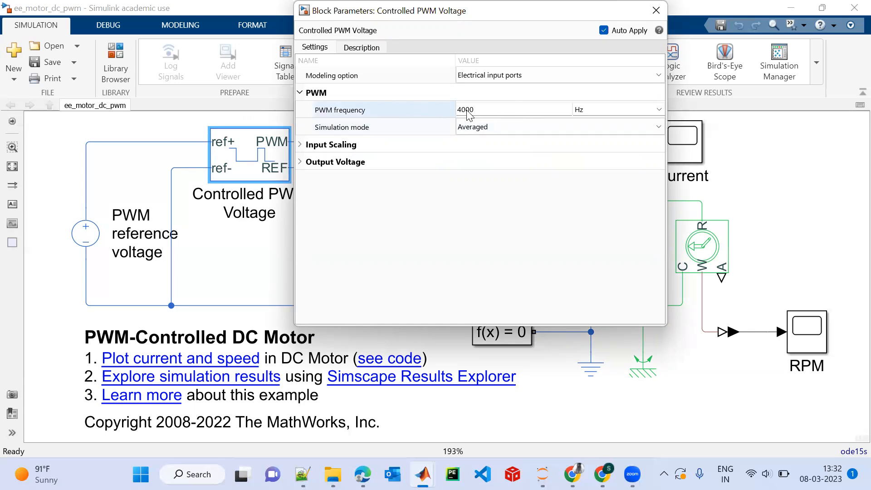
pyautogui.click(319, 132)
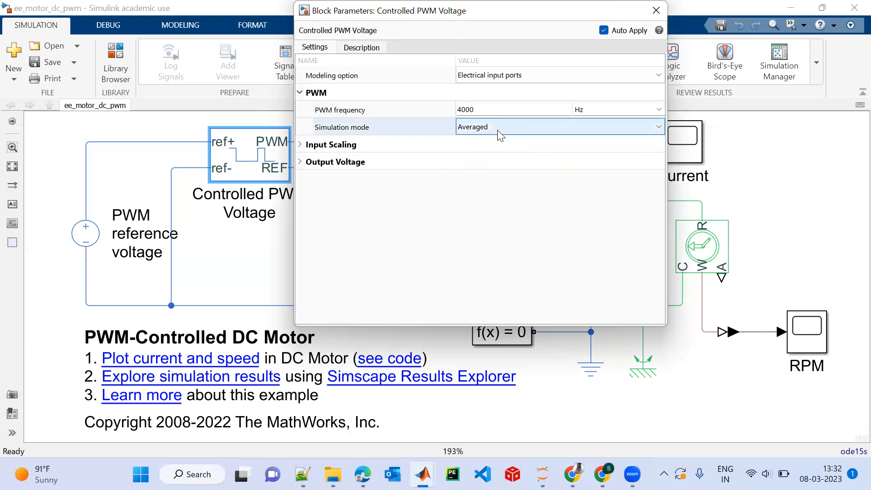
pyautogui.click(655, 11)
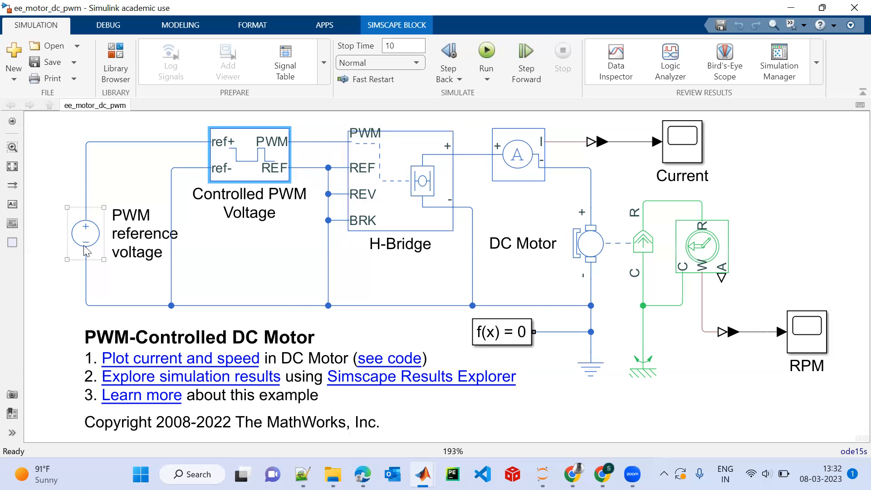
# Review the H-Bridge block's parameter settings and read its description.
pyautogui.doubleClick(397, 191)
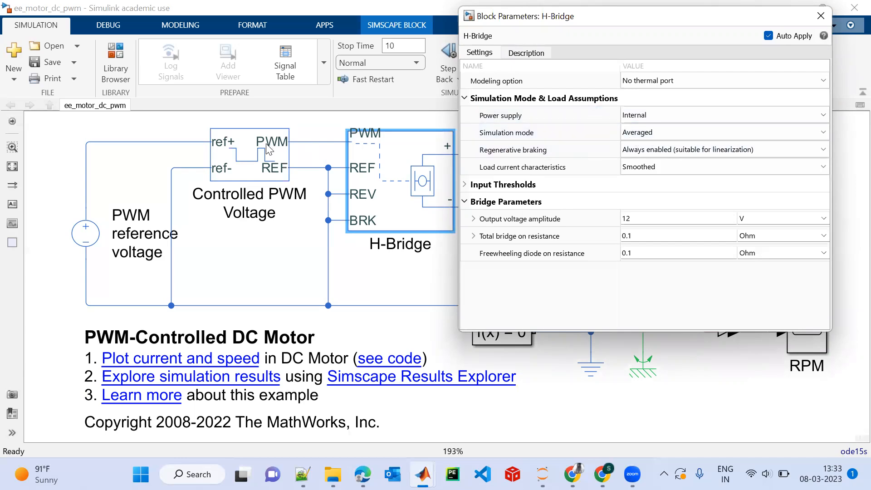
pyautogui.click(235, 150)
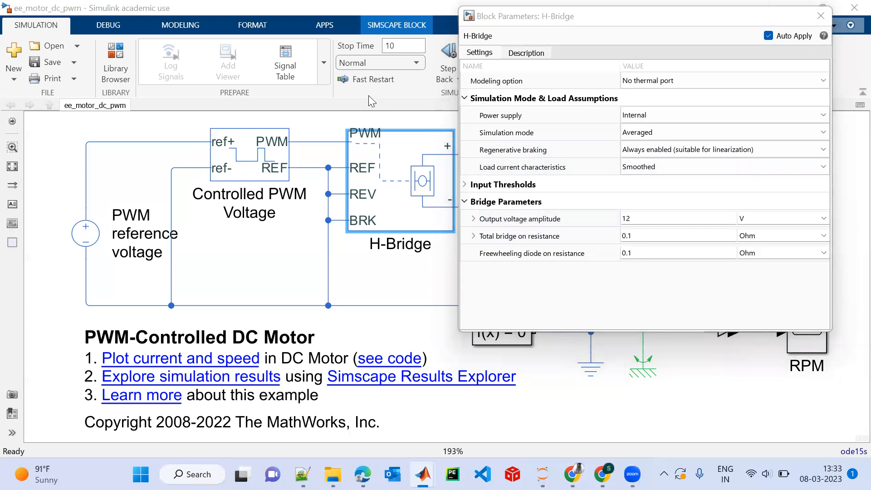
pyautogui.moveTo(730, 19); pyautogui.dragTo(382, 102)
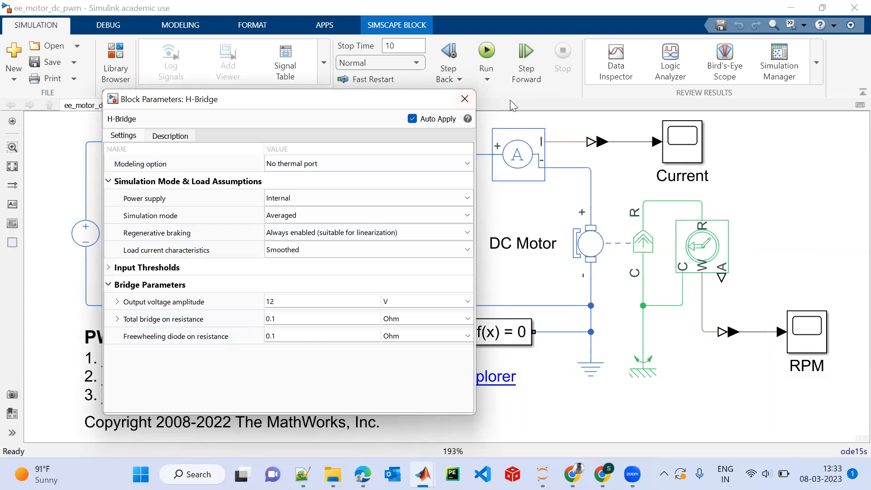
pyautogui.click(169, 138)
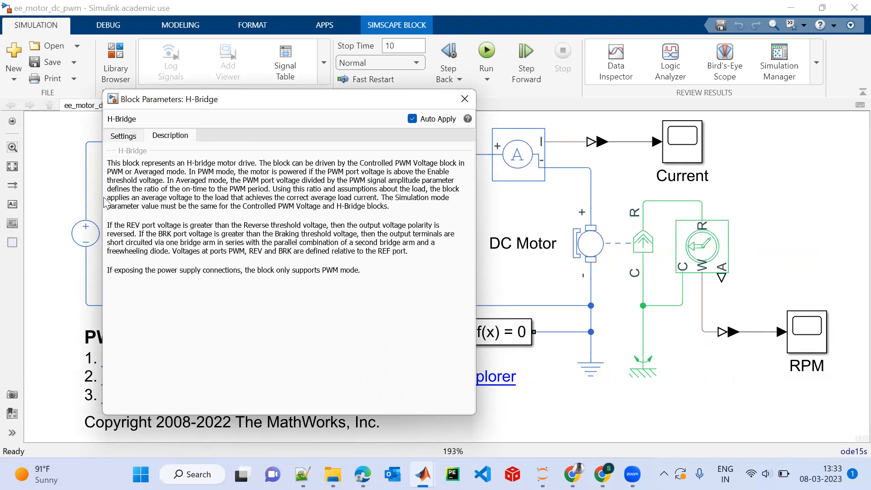
pyautogui.click(463, 100)
# Read the description of the Controlled PWM Voltage block, including its PWM and Averaged simulation modes.
pyautogui.click(245, 170)
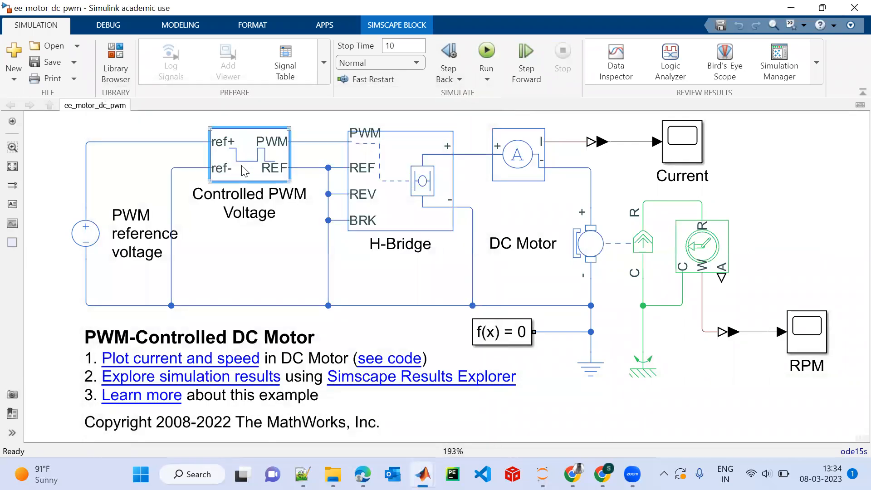
pyautogui.doubleClick(245, 170)
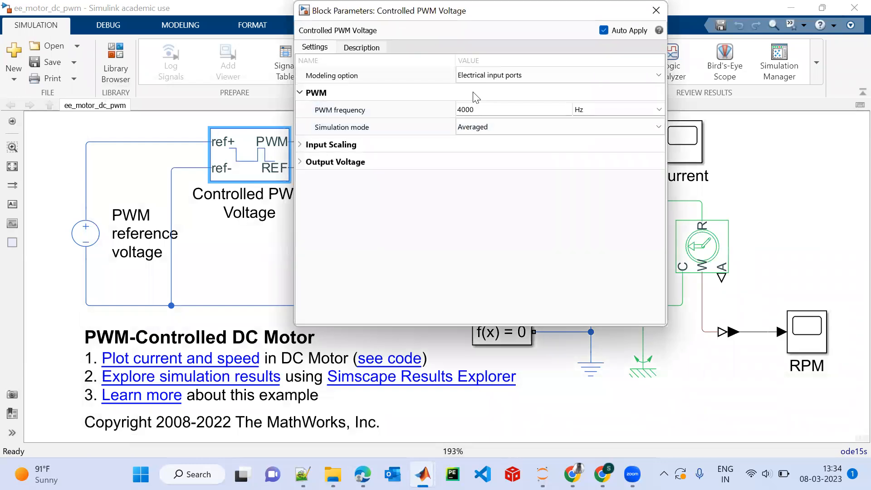
pyautogui.moveTo(456, 10); pyautogui.dragTo(377, 112)
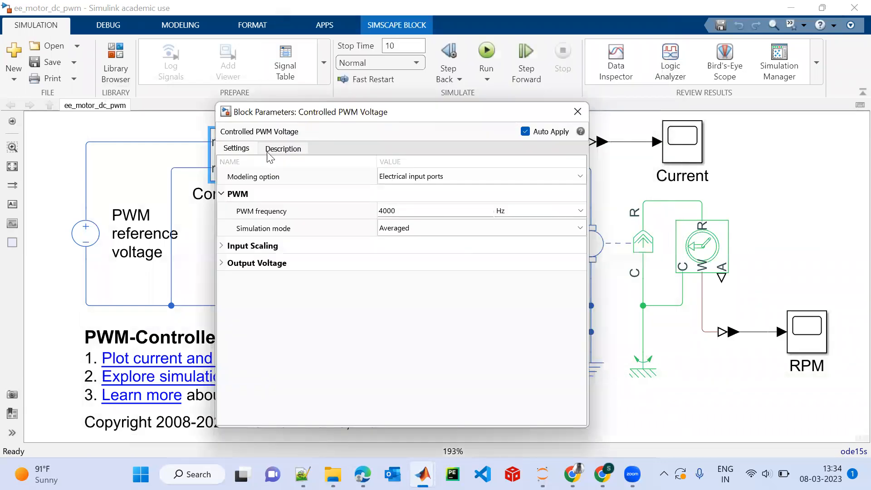
pyautogui.click(296, 151)
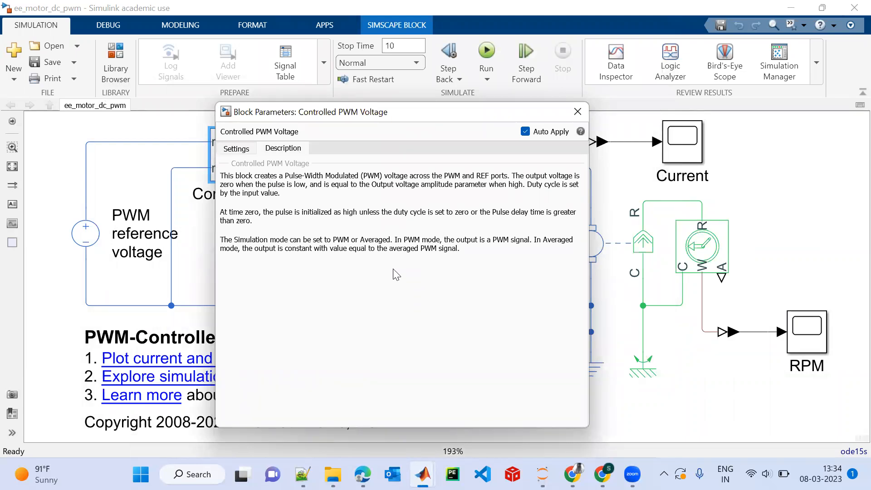
pyautogui.click(577, 111)
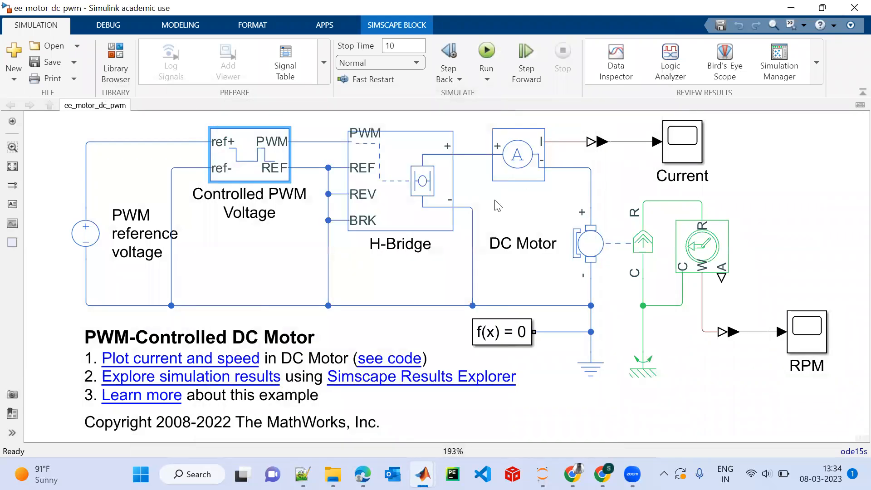
# Identify the current sensor, and review the DC Motor block's electrical and mechanical parameters and its description.
pyautogui.click(540, 161)
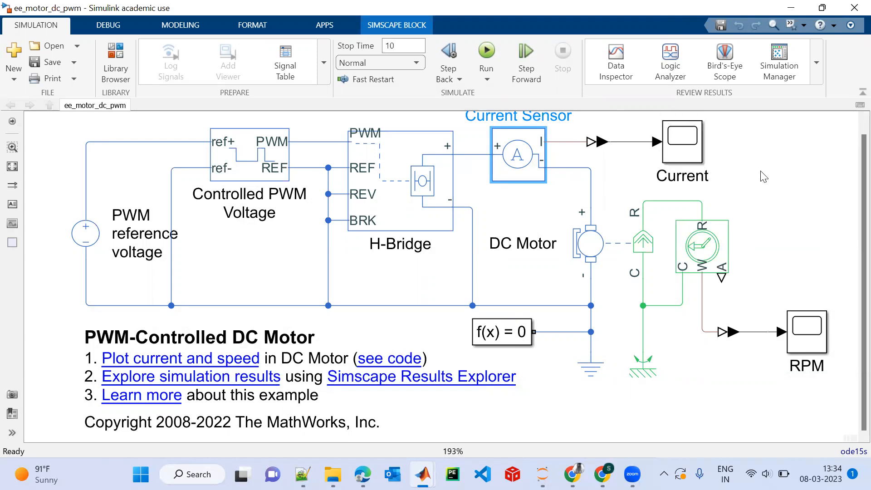
pyautogui.click(611, 249)
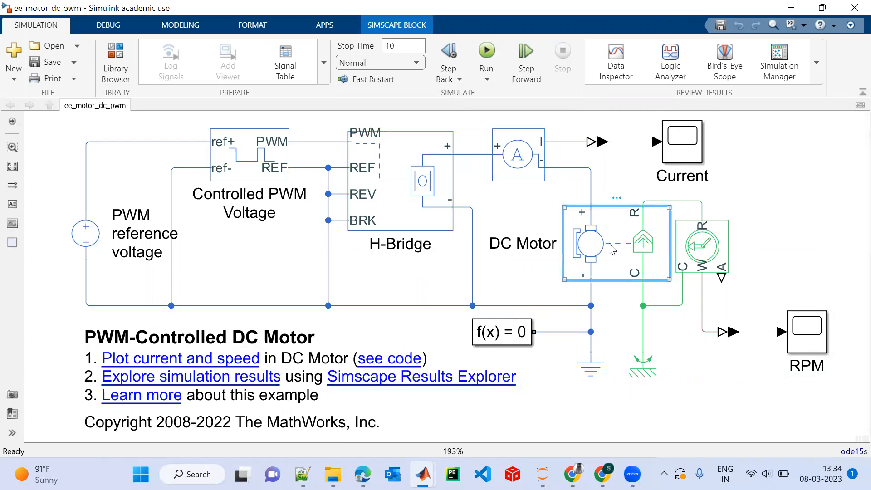
pyautogui.doubleClick(611, 249)
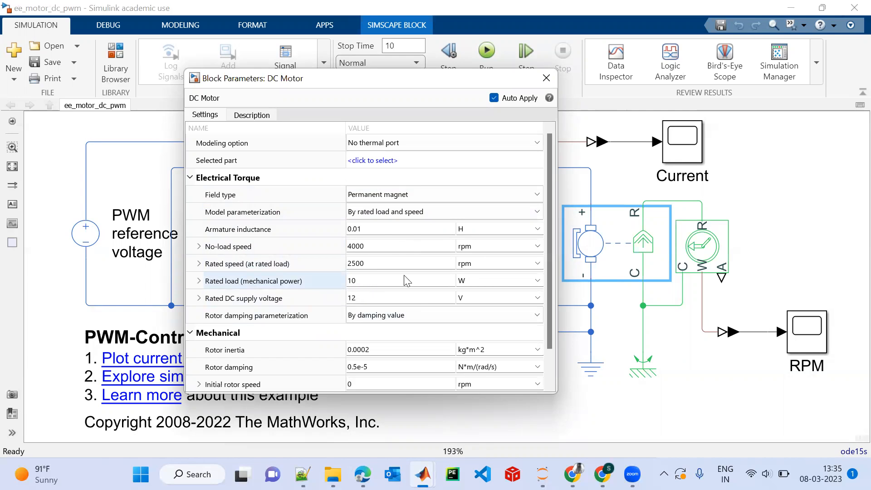
pyautogui.click(210, 313)
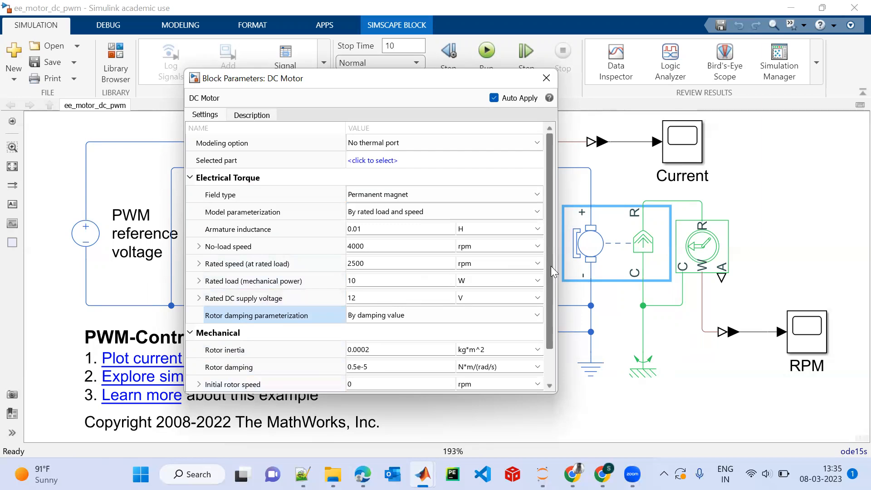
pyautogui.rightClick(554, 286)
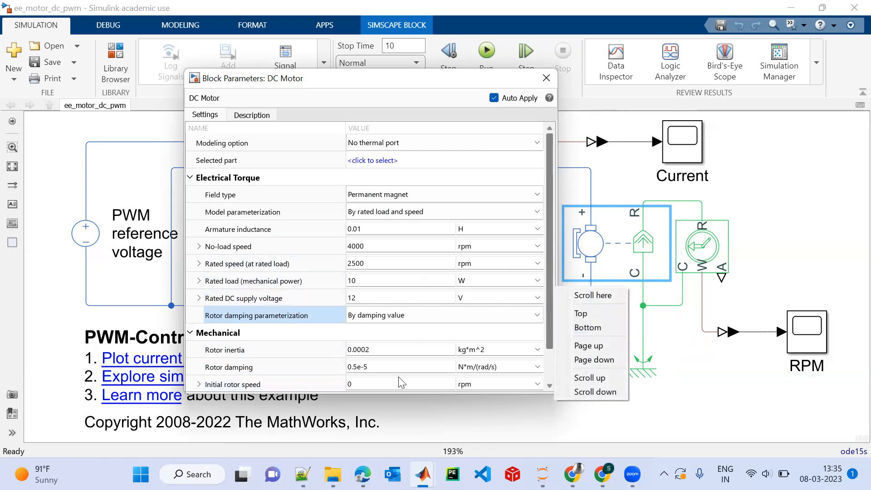
pyautogui.click(257, 114)
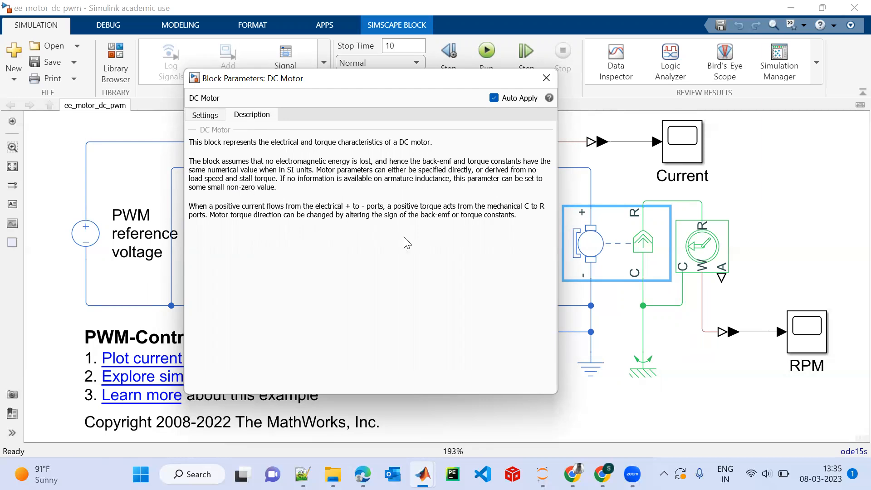
pyautogui.click(545, 78)
# Identify the rotational motion sensor feeding the RPM scope, and read the mechanical rotational reference block's description.
pyautogui.click(712, 230)
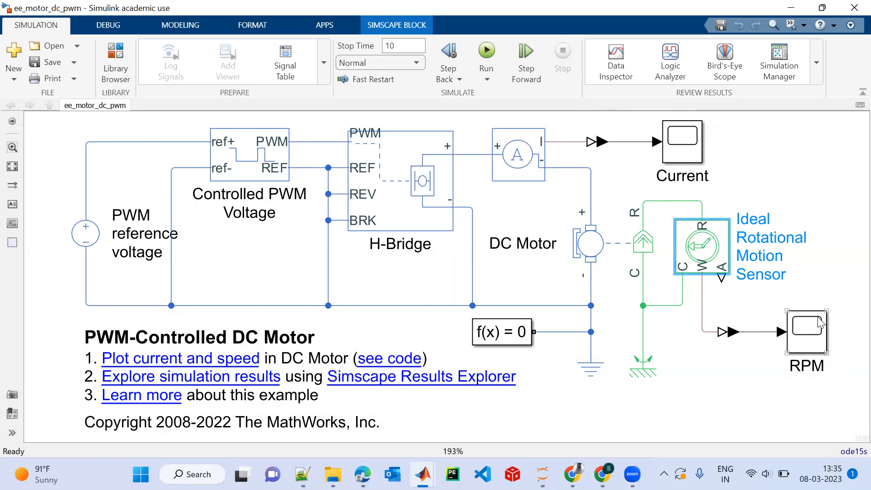
pyautogui.click(711, 271)
pyautogui.click(802, 343)
pyautogui.click(644, 366)
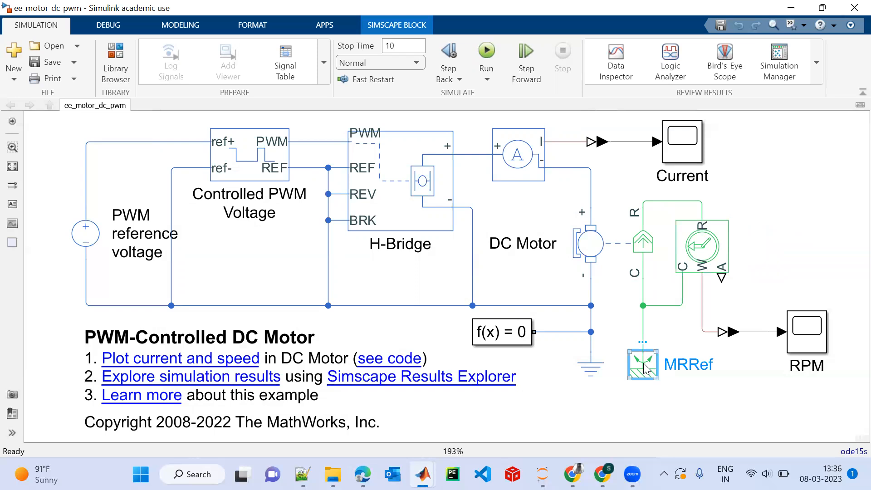
pyautogui.doubleClick(645, 367)
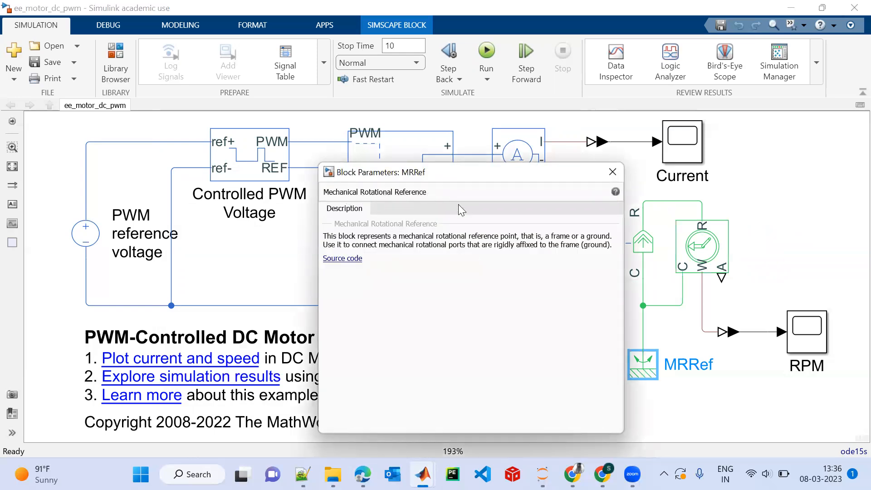
pyautogui.click(606, 177)
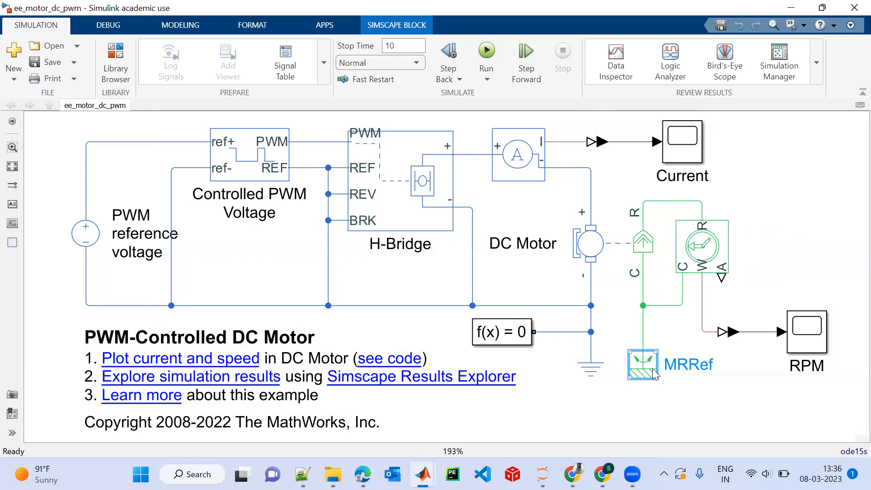
# Identify the solver configuration block and the electrical reference block below the DC motor.
pyautogui.click(516, 343)
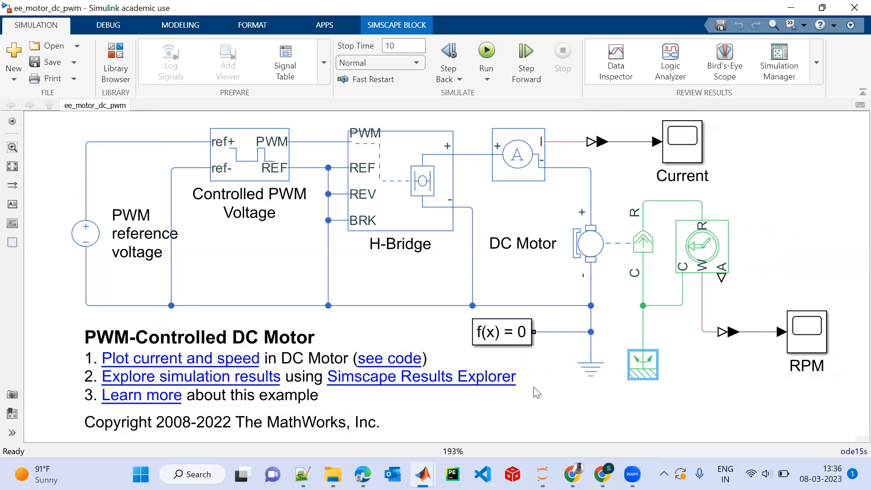
pyautogui.click(494, 335)
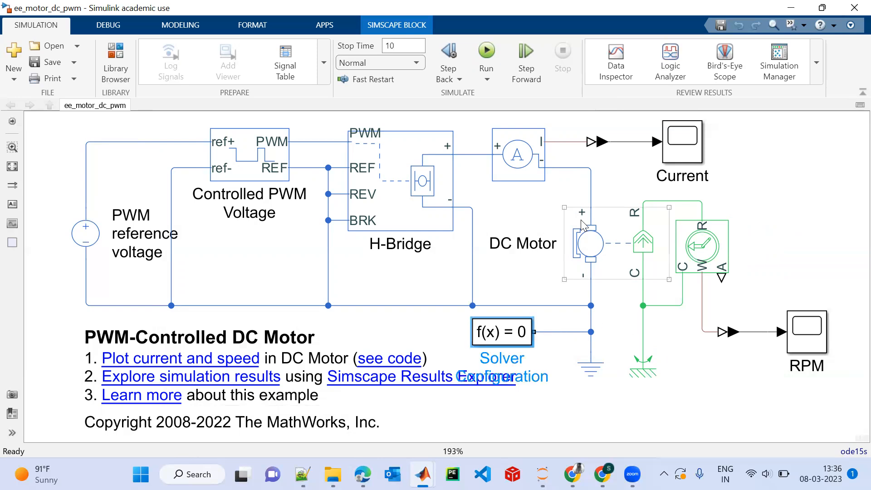
pyautogui.click(596, 370)
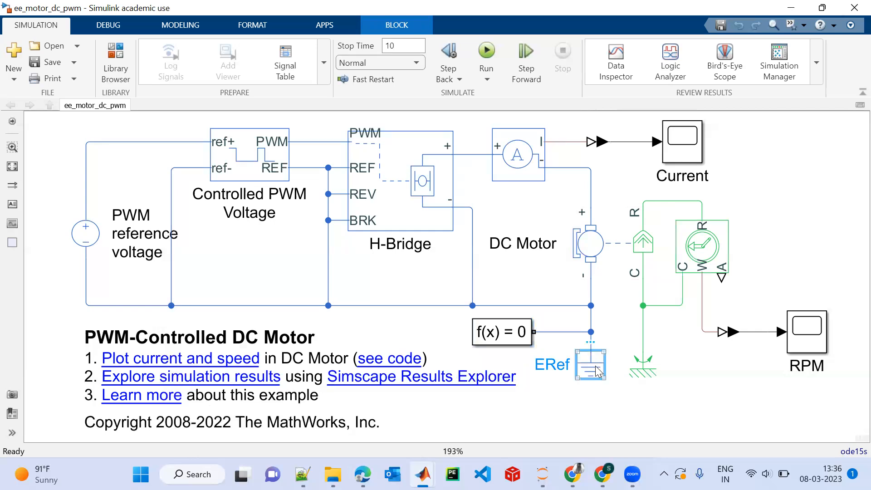
pyautogui.click(690, 389)
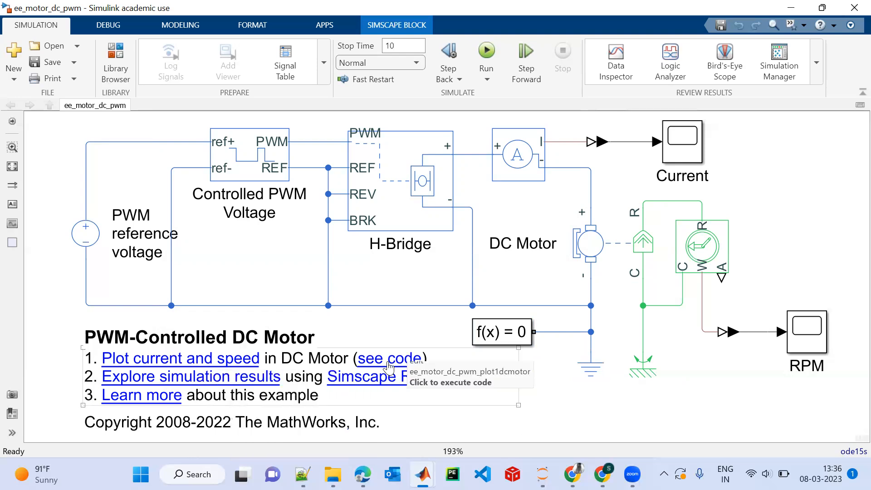
# Recheck the DC Motor block's parameter settings, including its rated speed, load and supply voltage.
pyautogui.doubleClick(597, 248)
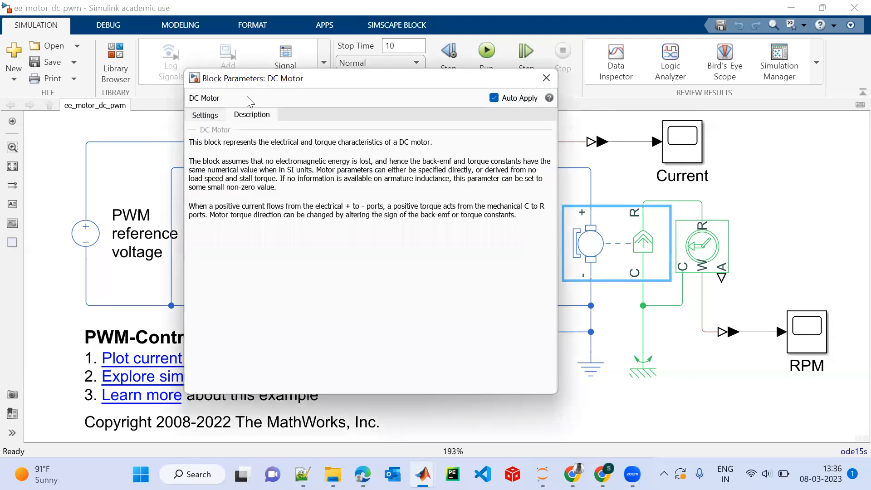
pyautogui.click(198, 116)
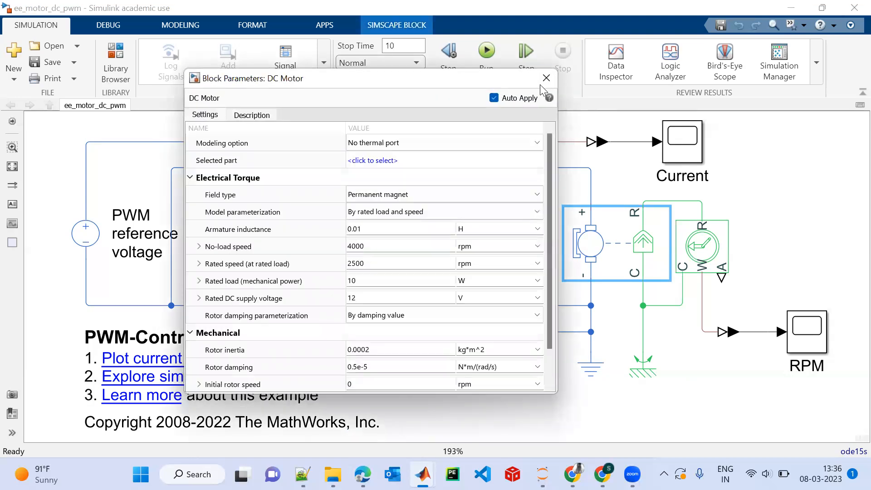
pyautogui.click(544, 79)
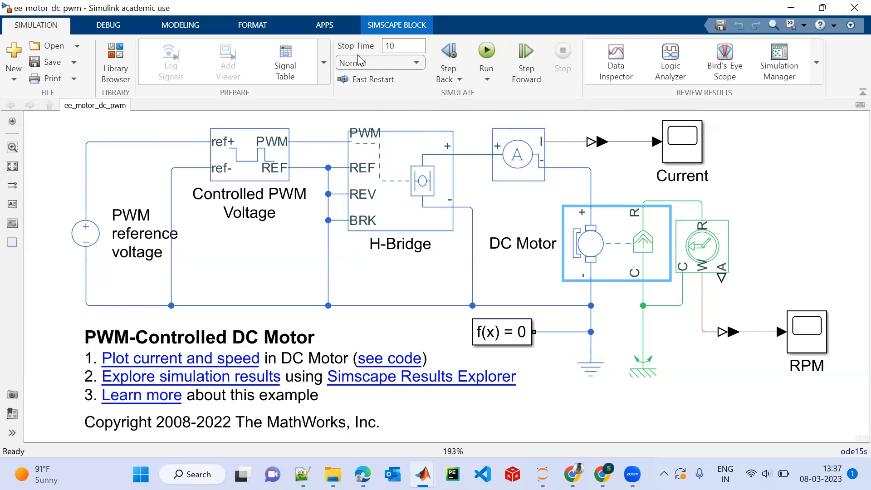
# Run the simulation and view the motor speed curve in the maximized RPM scope with its axes scaled to fit.
pyautogui.click(486, 53)
pyautogui.doubleClick(797, 338)
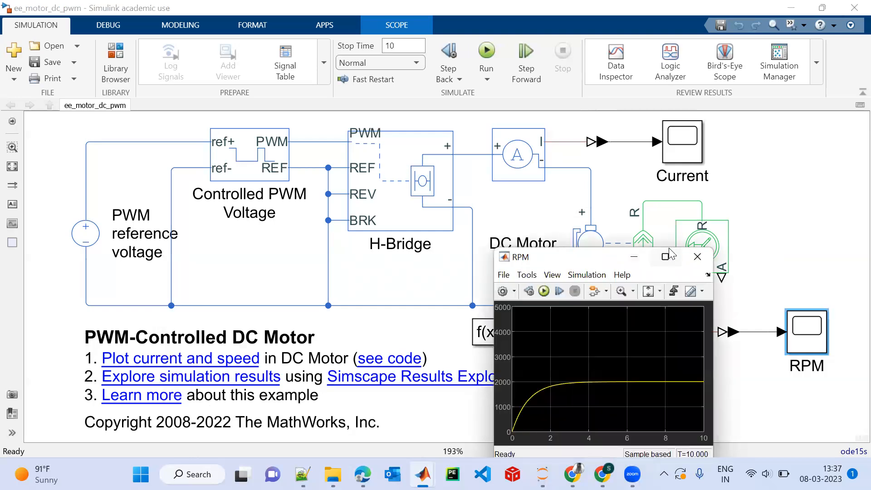
pyautogui.click(667, 256)
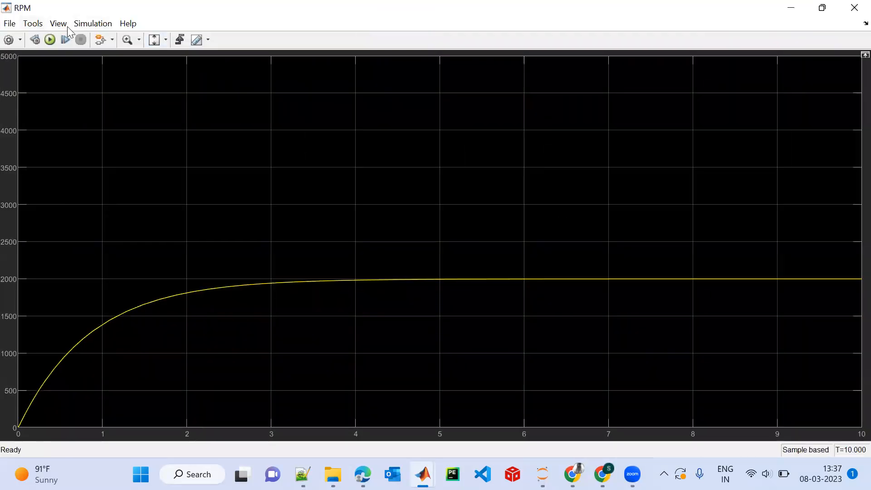
pyautogui.click(154, 40)
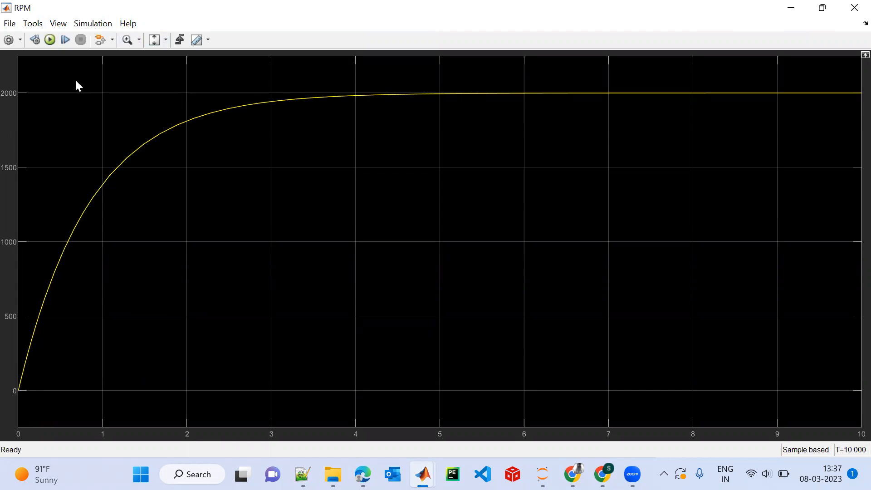
pyautogui.click(794, 7)
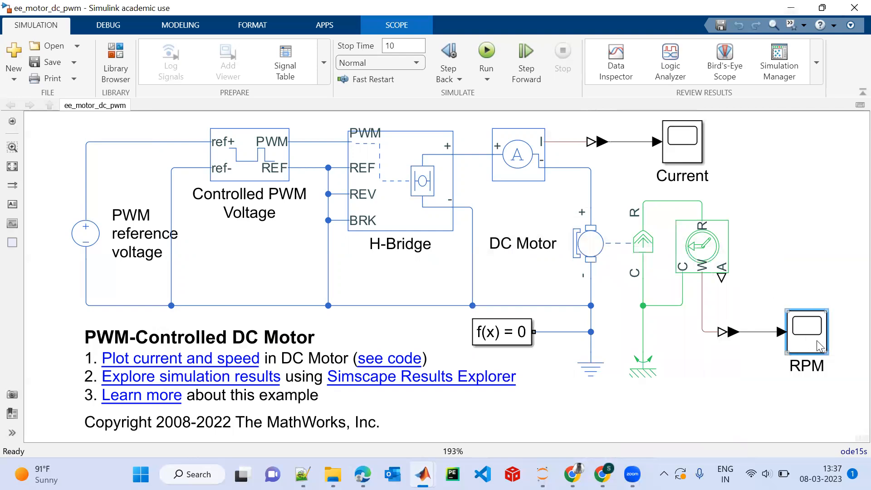
pyautogui.doubleClick(821, 346)
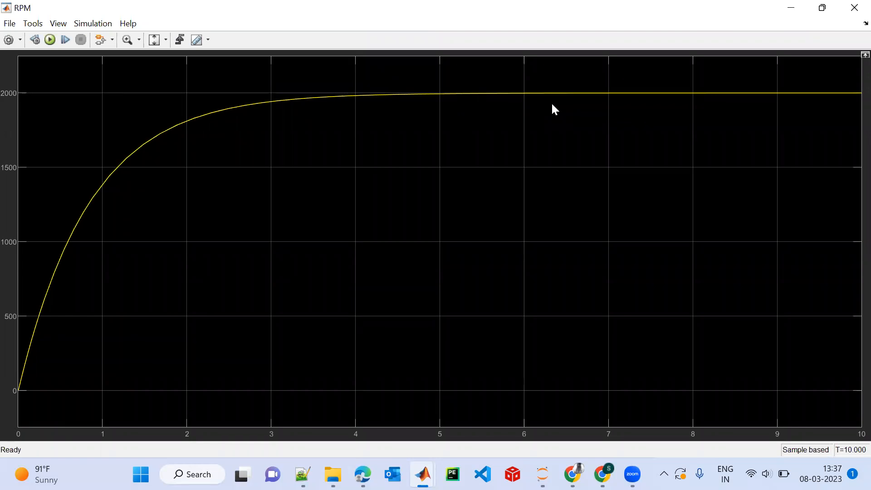
# Close the RPM scope and view the motor current curve in the Current scope.
pyautogui.click(852, 4)
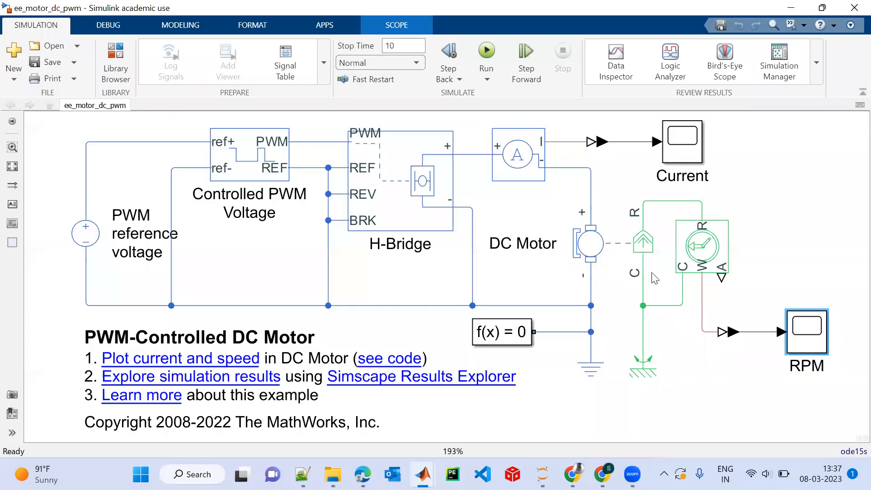
pyautogui.click(699, 154)
pyautogui.doubleClick(697, 150)
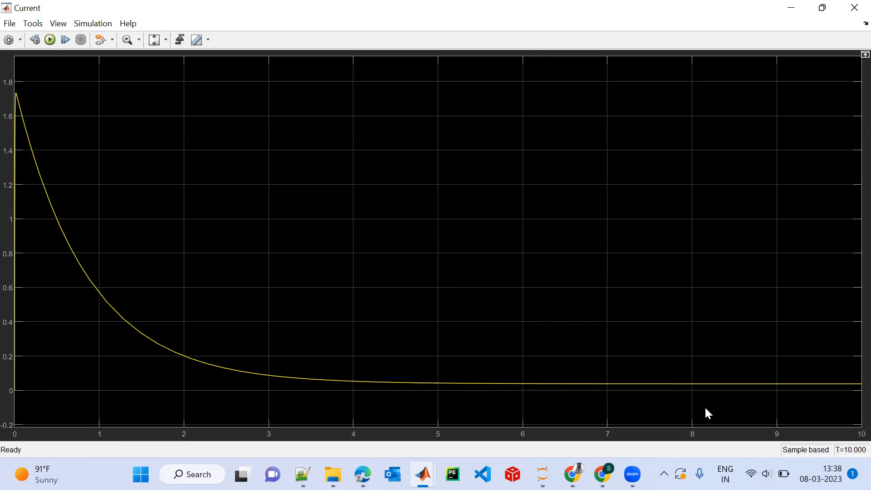
pyautogui.click(853, 8)
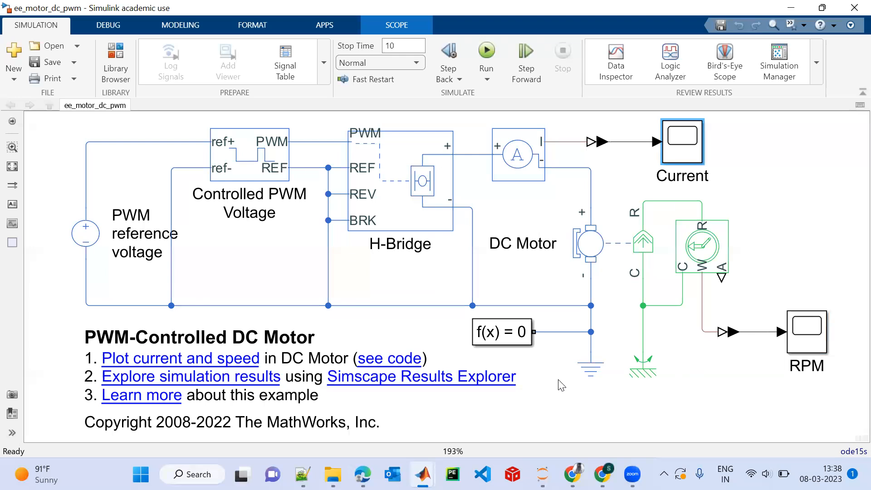
# Set the PWM reference voltage source's constant voltage to 5 V.
pyautogui.doubleClick(93, 245)
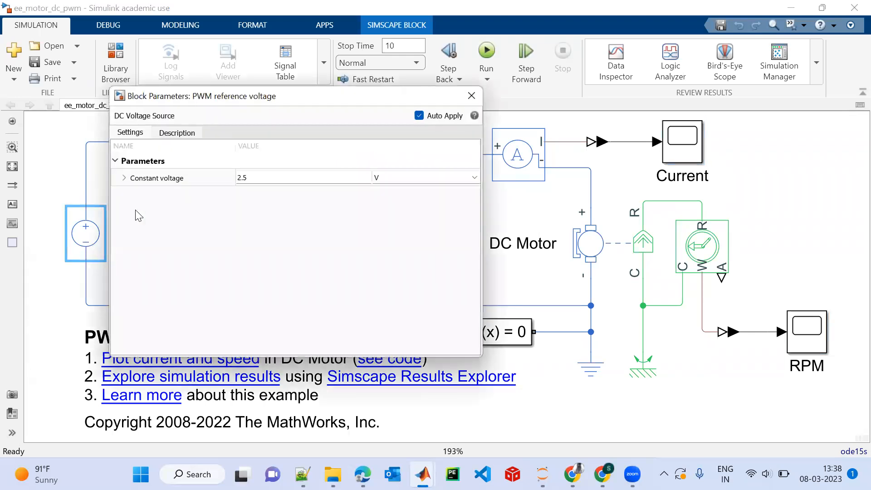
pyautogui.click(263, 179)
pyautogui.press('BackSpace')
pyautogui.press('BackSpace')
pyautogui.press('BackSpace')
pyautogui.write('5')
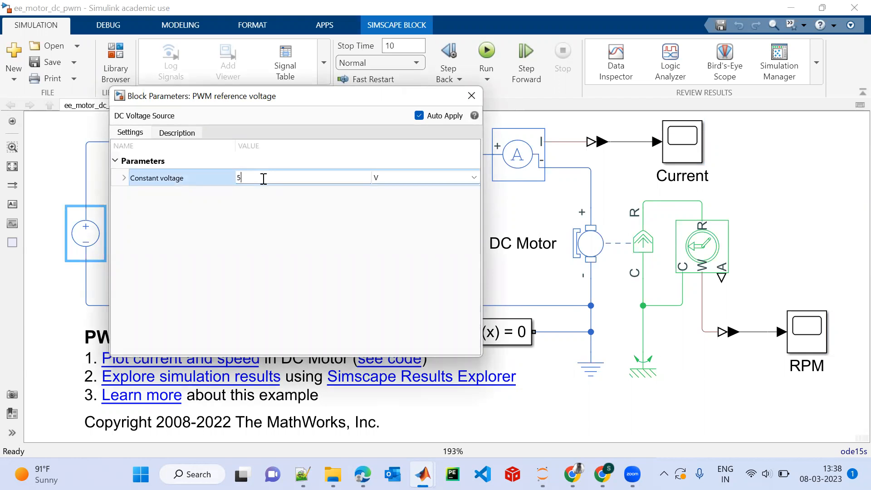
pyautogui.click(372, 247)
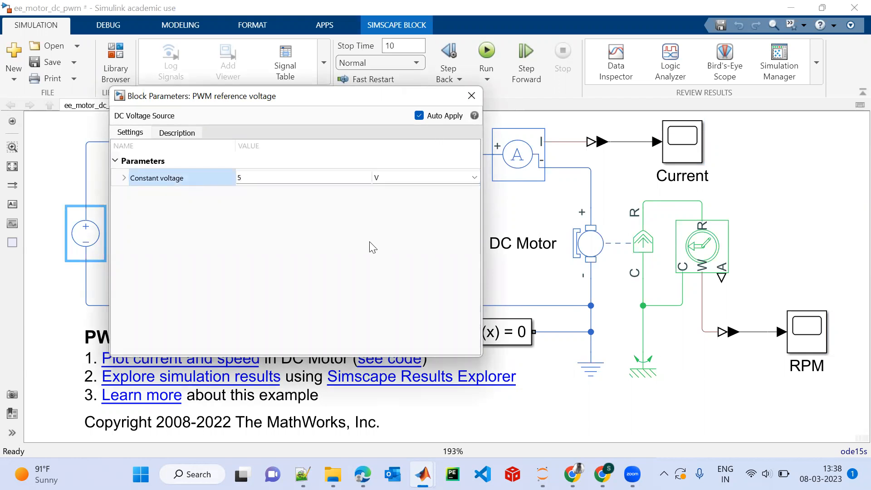
pyautogui.click(477, 96)
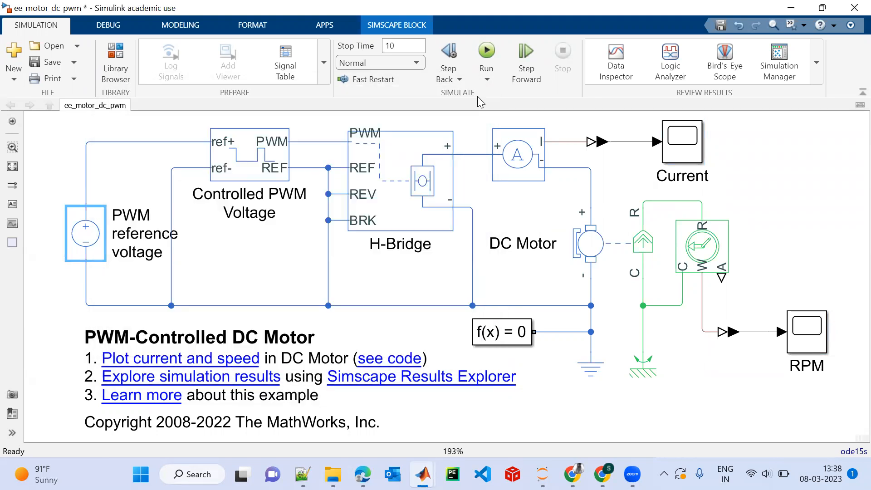
# Rerun the simulation with the new reference voltage and view the motor speed curve in the RPM scope.
pyautogui.click(482, 58)
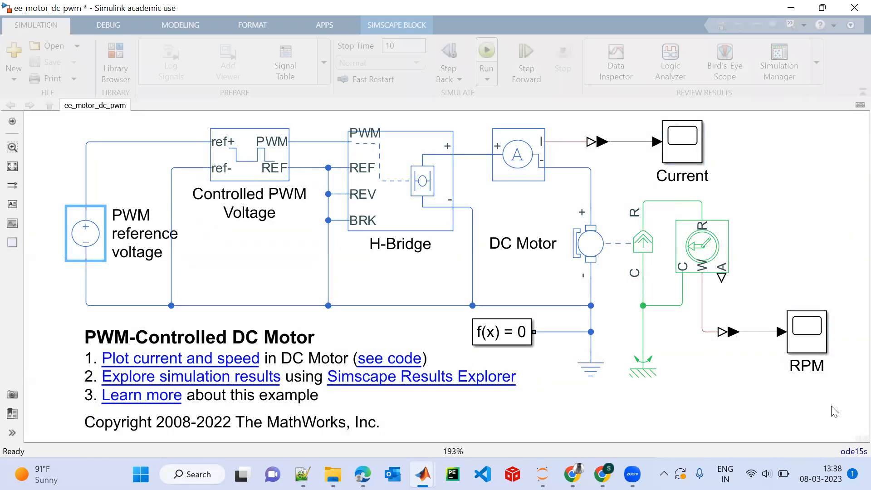
pyautogui.click(814, 338)
pyautogui.doubleClick(814, 338)
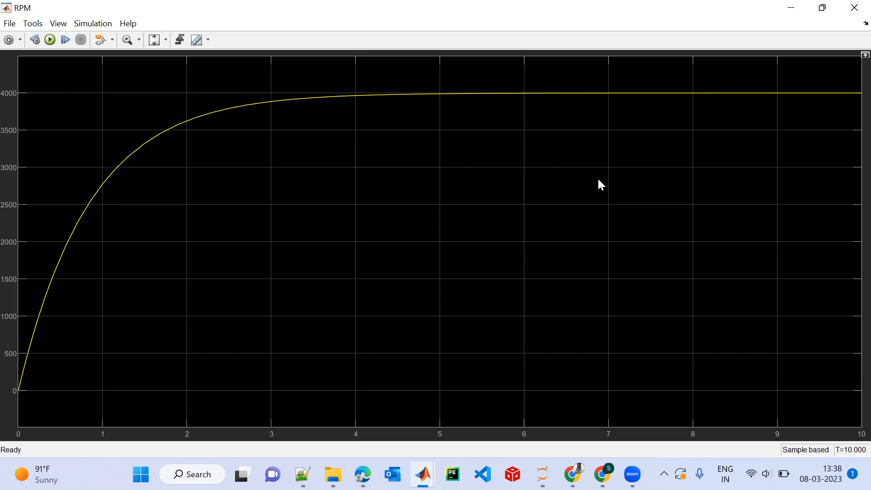
pyautogui.click(852, 7)
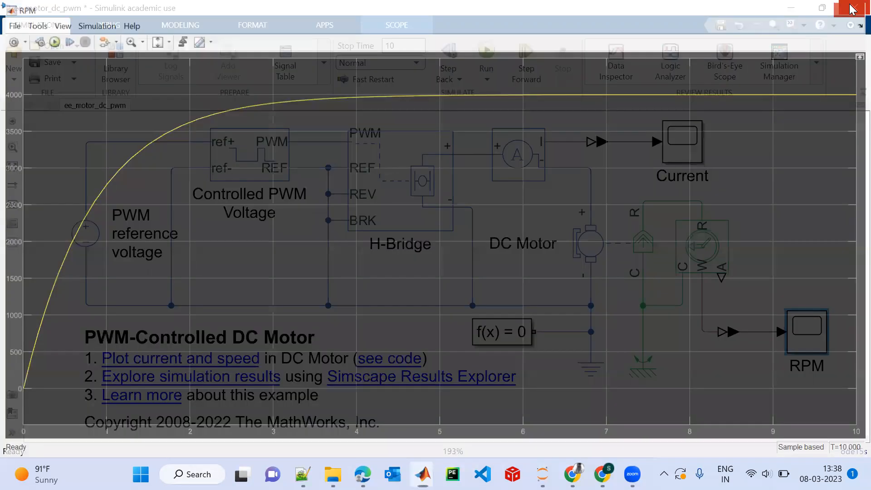
# View the motor current curve in the Current scope with its axes scaled to fit the data.
pyautogui.doubleClick(685, 147)
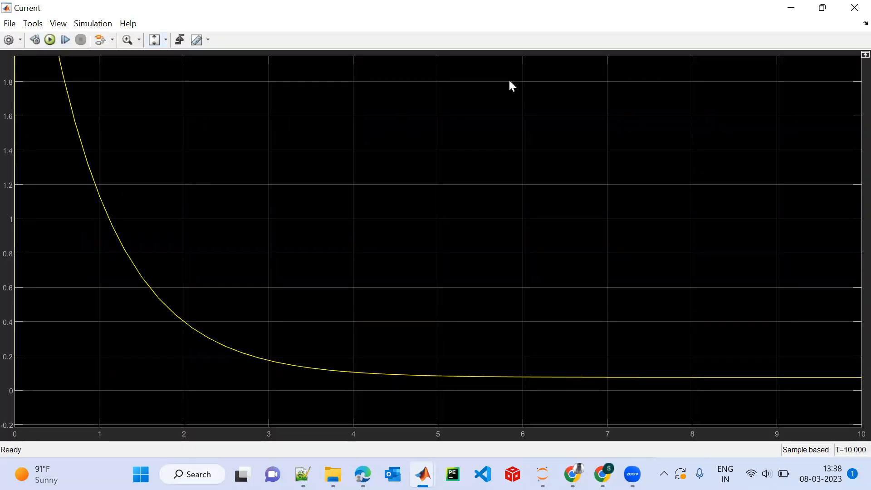
pyautogui.hotkey('ctrl', 'a')
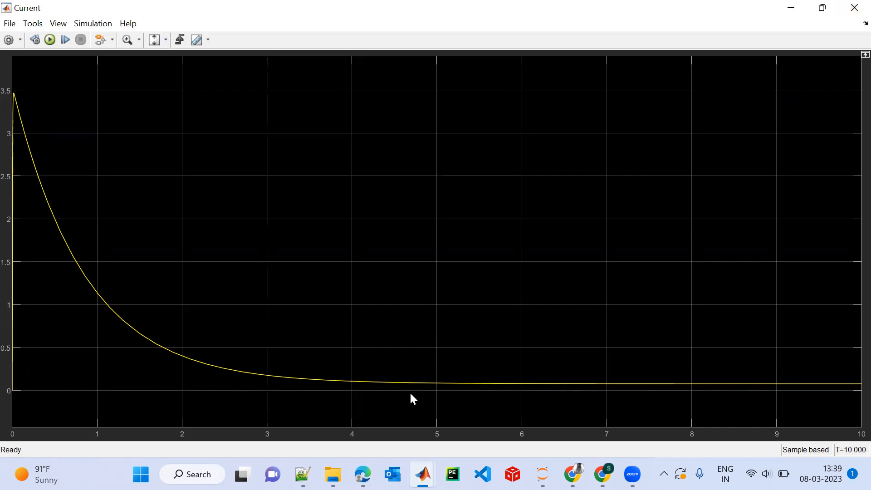
pyautogui.click(852, 10)
# Change the Controlled PWM Voltage block's simulation mode to PWM.
pyautogui.click(271, 145)
pyautogui.doubleClick(271, 145)
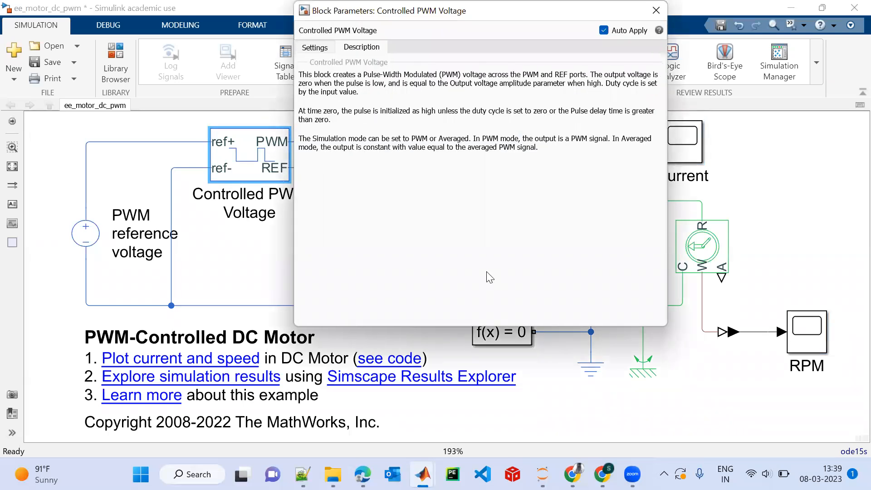
pyautogui.moveTo(604, 17); pyautogui.dragTo(541, 200)
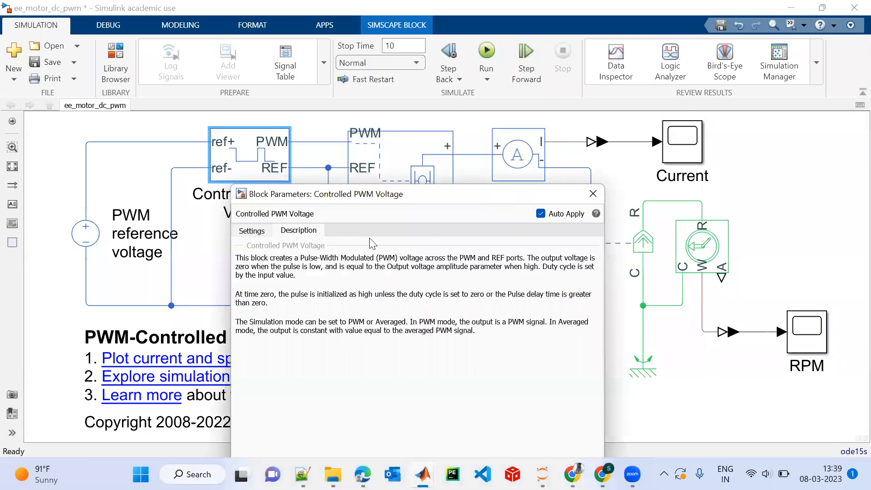
pyautogui.click(262, 232)
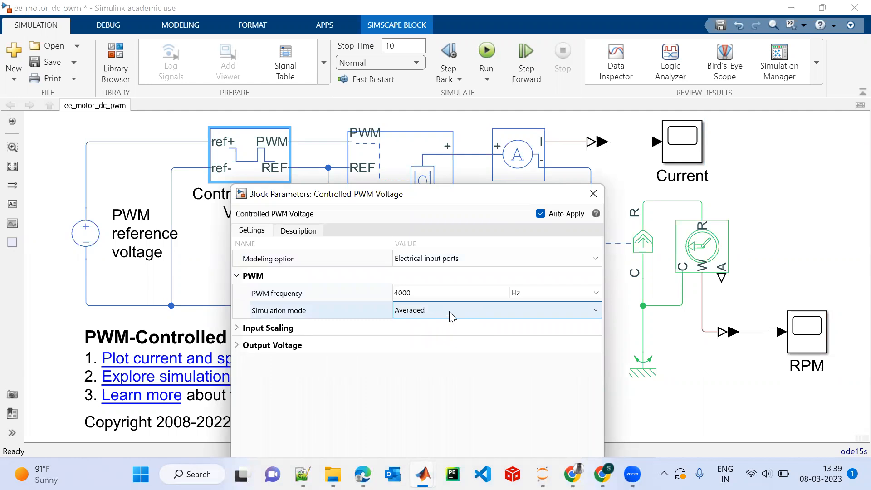
pyautogui.click(483, 313)
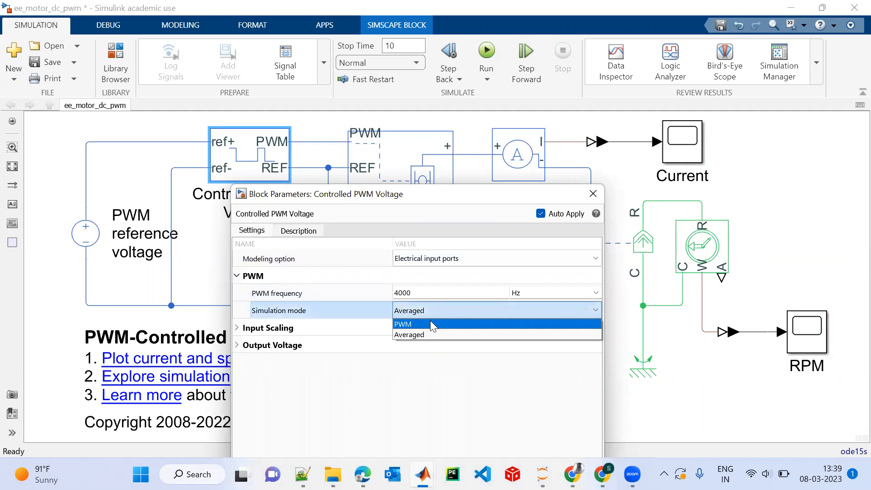
pyautogui.click(430, 324)
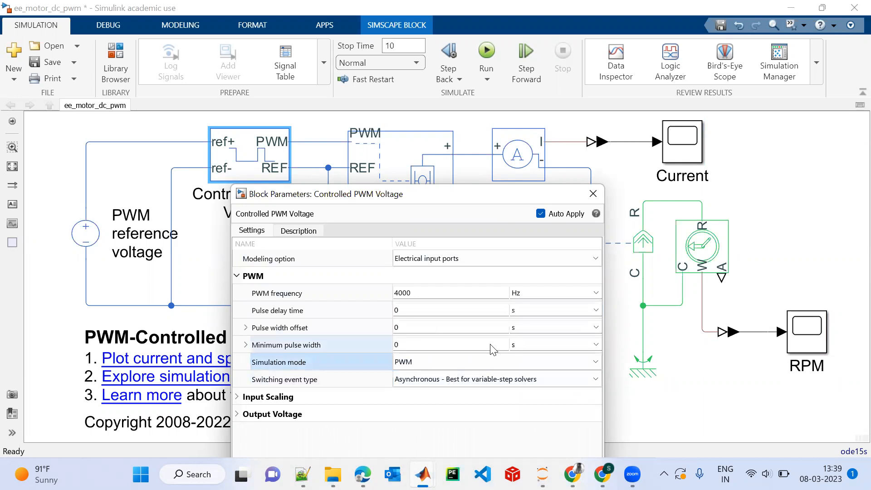
# Change the H-Bridge block's simulation mode to PWM.
pyautogui.click(409, 174)
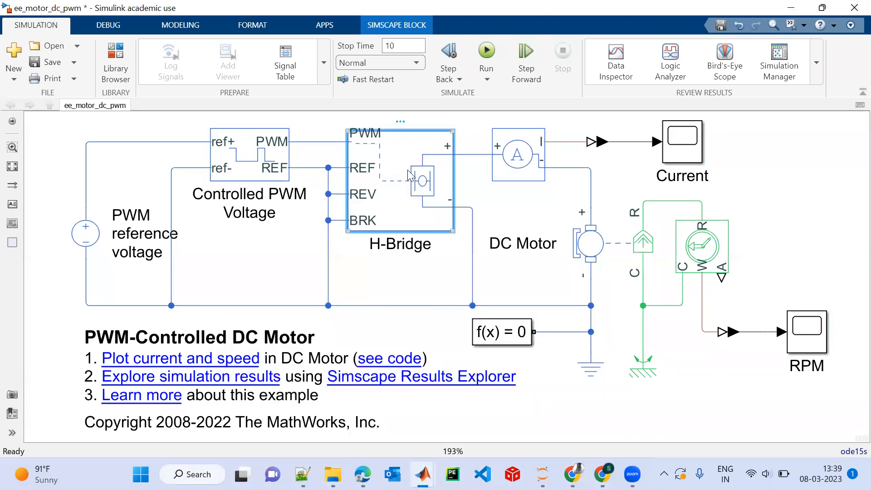
pyautogui.doubleClick(409, 175)
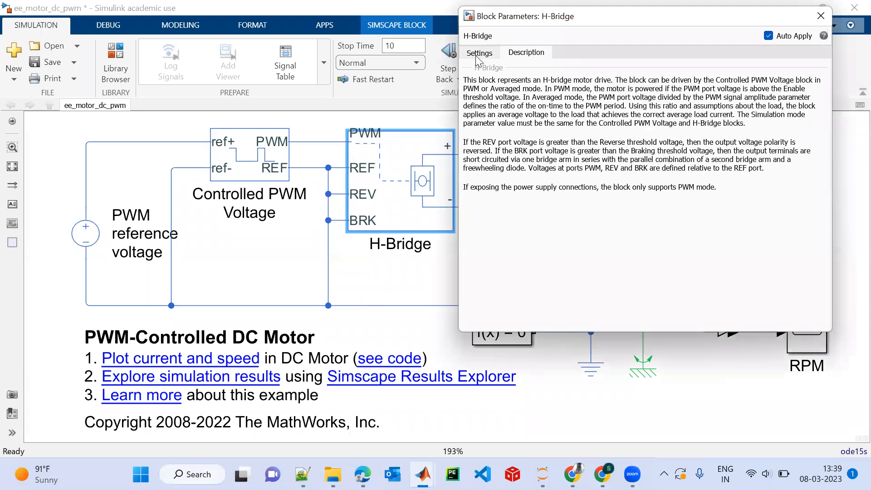
pyautogui.click(477, 54)
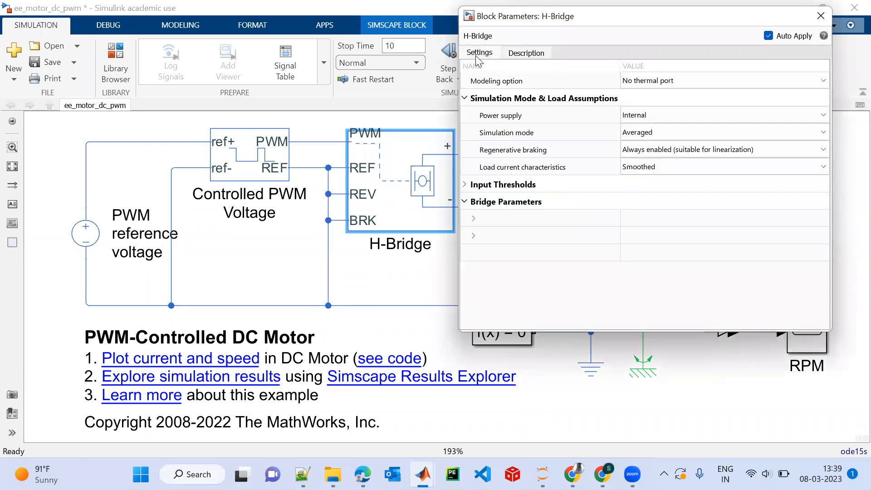
pyautogui.click(728, 132)
pyautogui.click(673, 146)
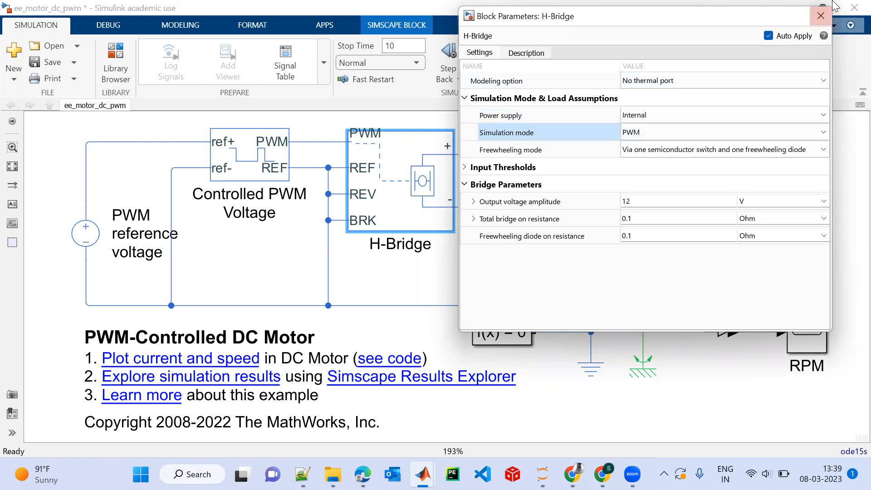
pyautogui.click(821, 16)
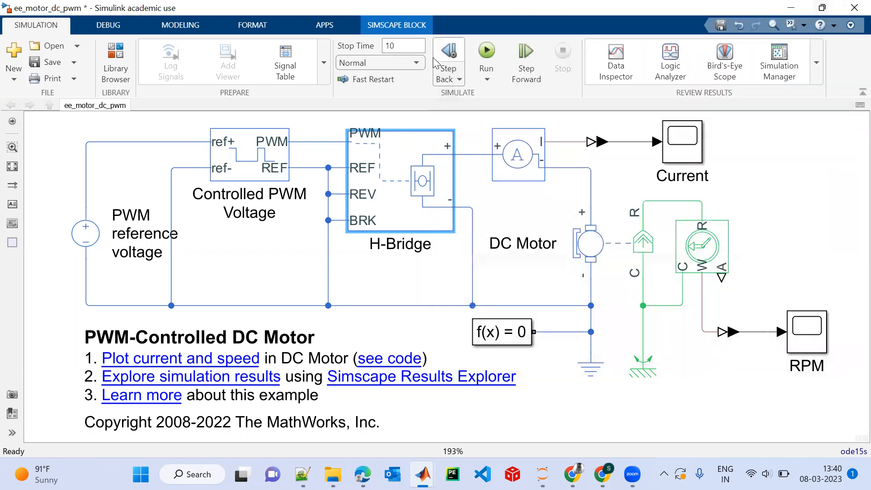
# Run the simulation in PWM mode and view the resulting curves in the RPM and Current scopes.
pyautogui.click(487, 55)
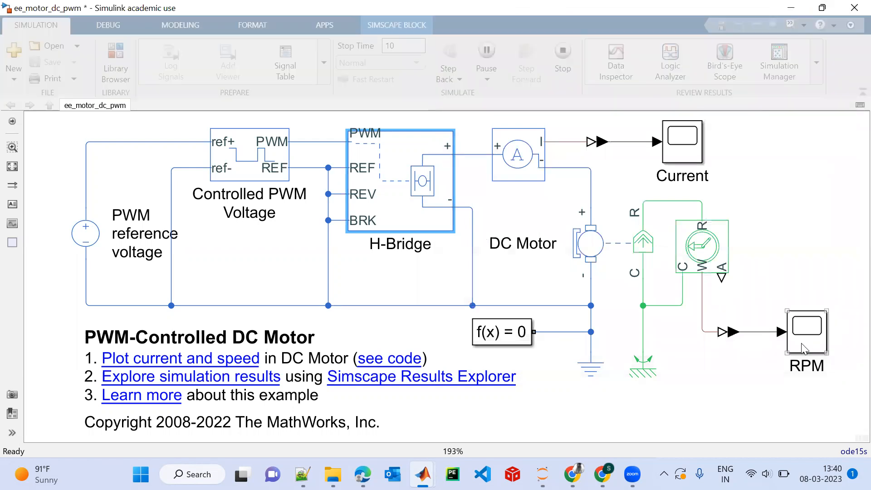
pyautogui.doubleClick(801, 346)
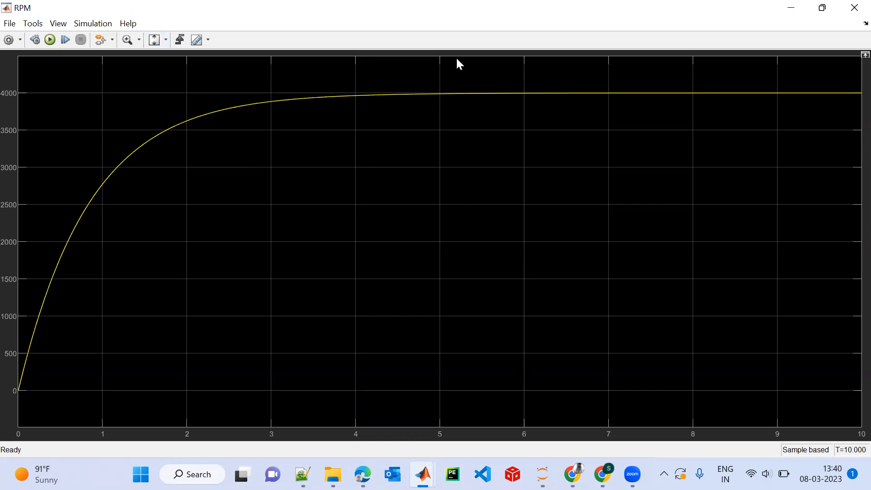
pyautogui.click(853, 8)
pyautogui.doubleClick(689, 153)
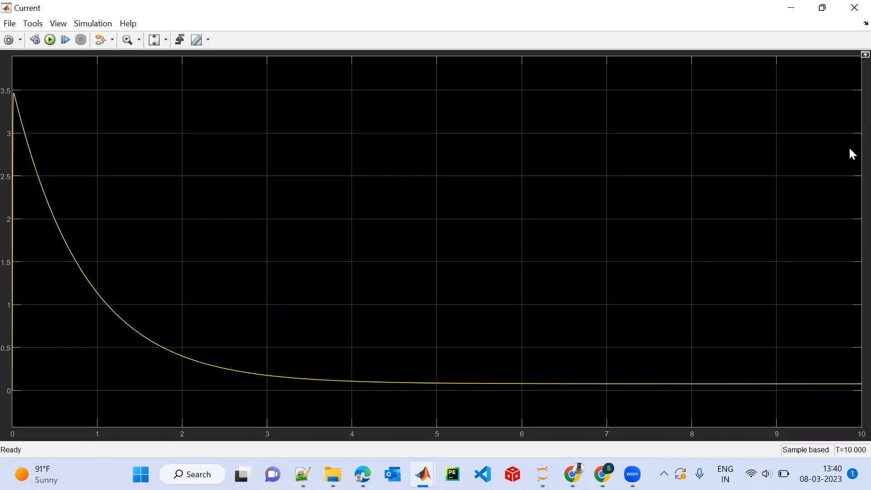
pyautogui.click(853, 7)
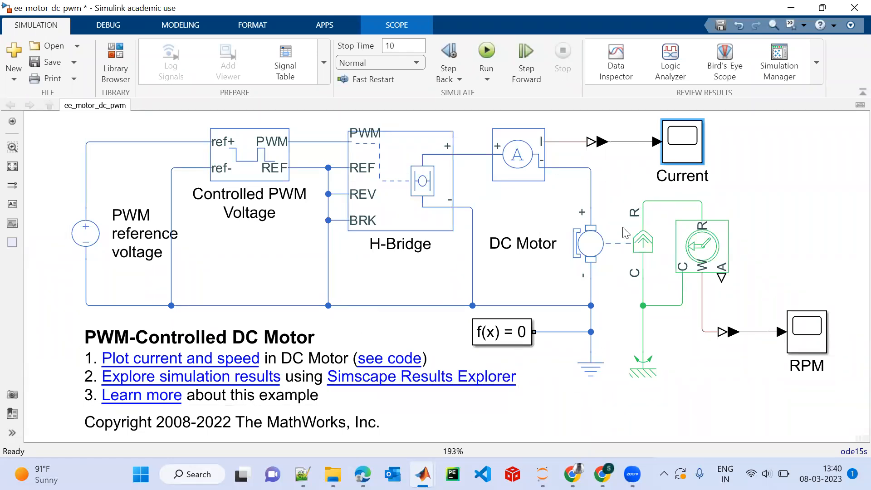
# Review the DC Motor block's electrical torque and mechanical parameters, including its no-load speed and rated DC supply voltage.
pyautogui.doubleClick(617, 246)
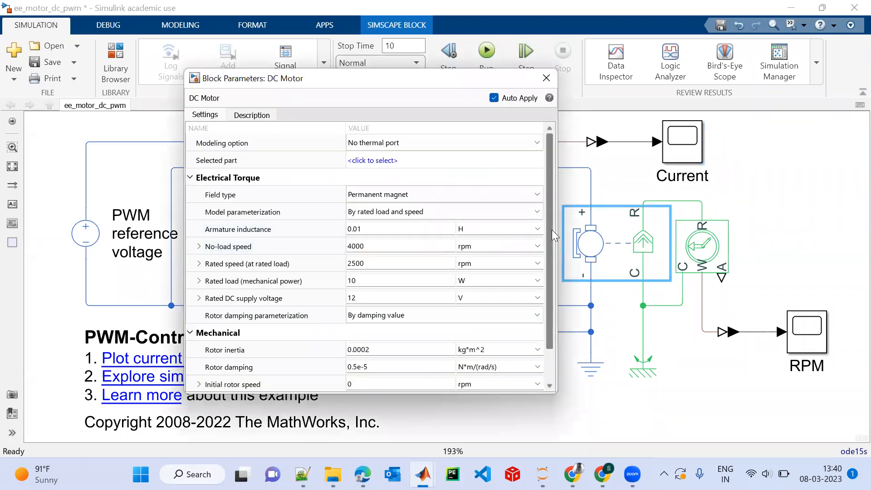
pyautogui.moveTo(552, 230); pyautogui.dragTo(553, 250)
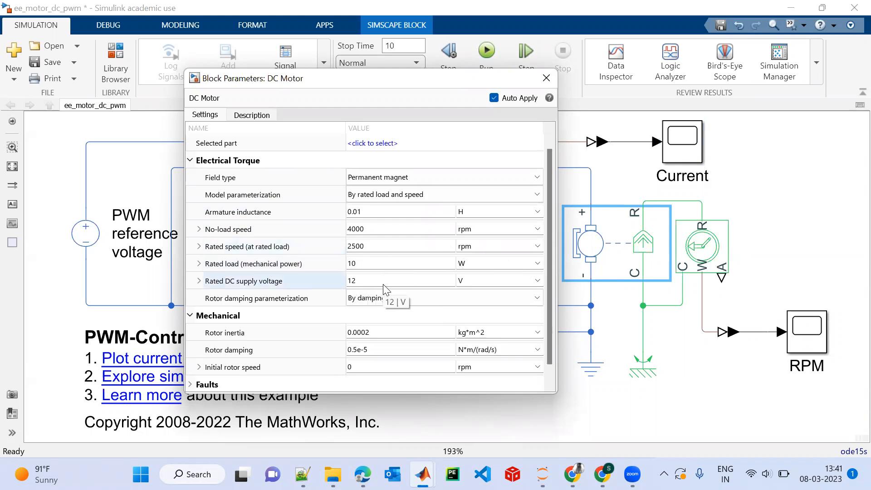
pyautogui.click(545, 77)
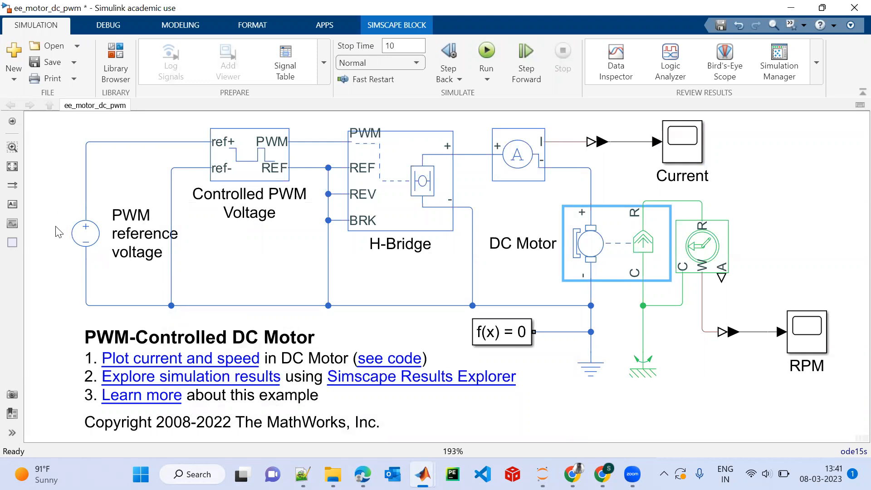
# Replace the PWM reference voltage source with a Battery block from Electrical/Sources, connected to the same two wires.
pyautogui.click(97, 241)
pyautogui.press('Delete')
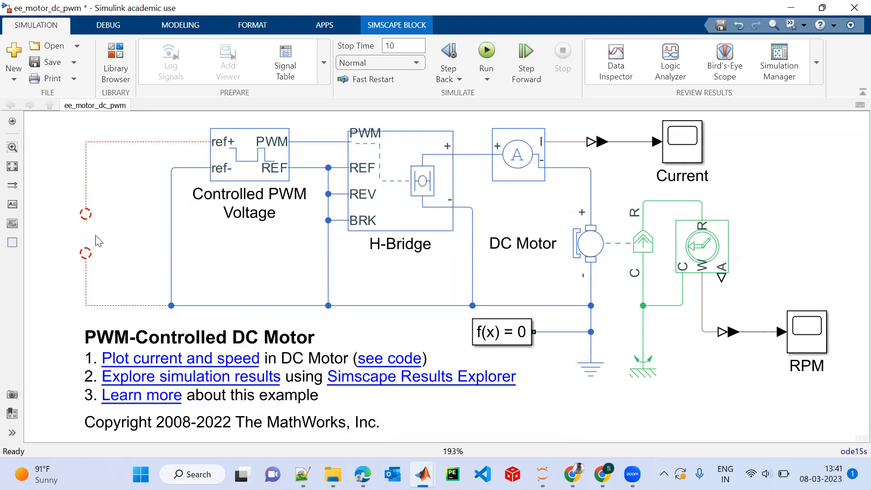
pyautogui.doubleClick(140, 217)
pyautogui.write('batt')
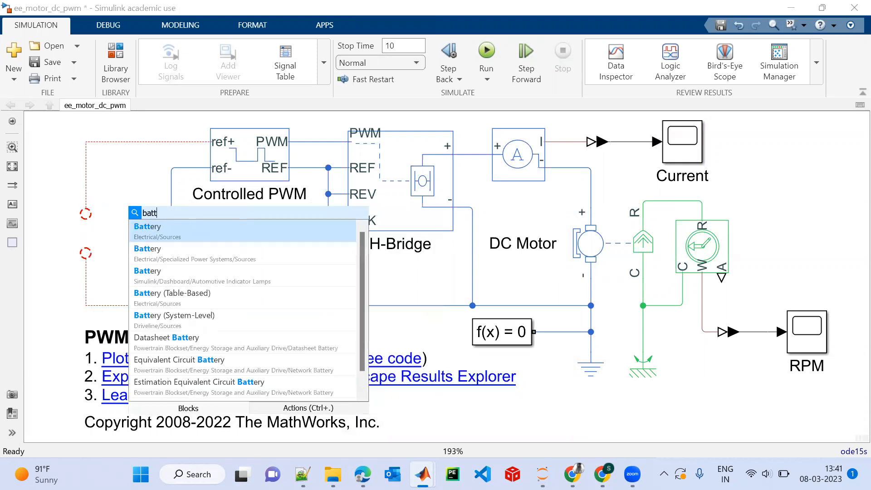
pyautogui.click(169, 238)
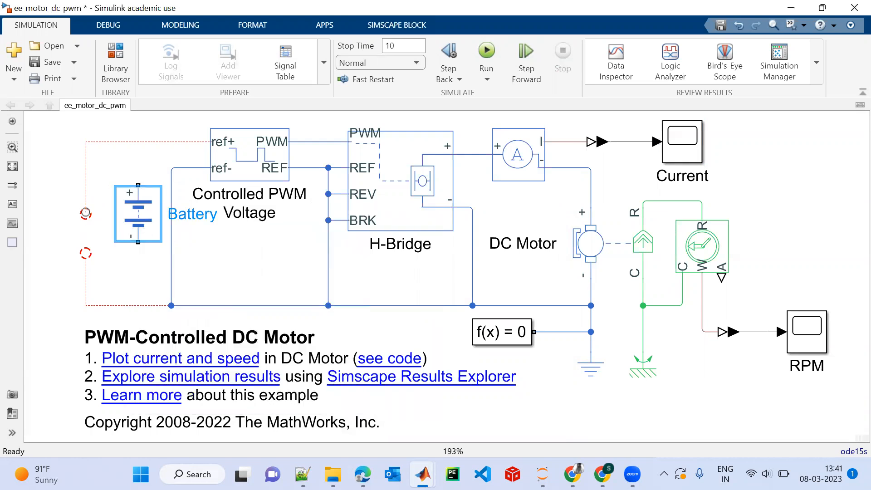
pyautogui.moveTo(85, 214)
pyautogui.mouseDown()
pyautogui.moveTo(138, 189)
pyautogui.moveTo(83, 227)
pyautogui.mouseUp()
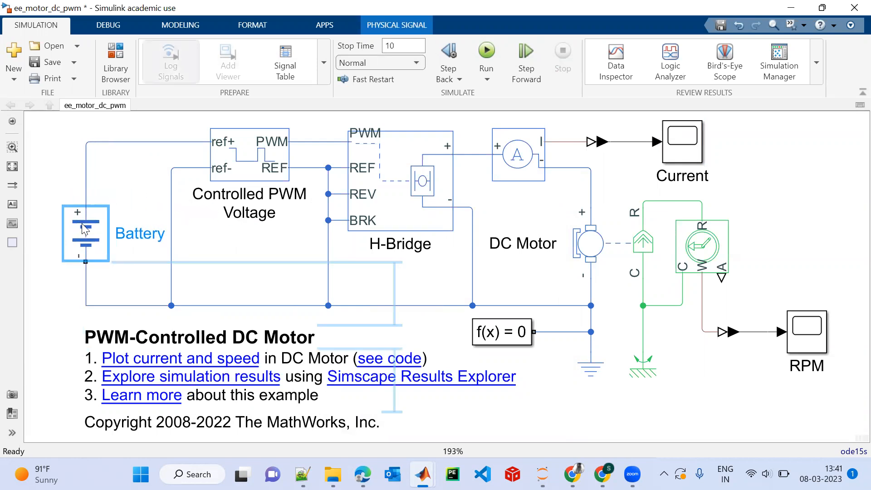
# Set the Battery block's nominal voltage to 240 V.
pyautogui.click(76, 254)
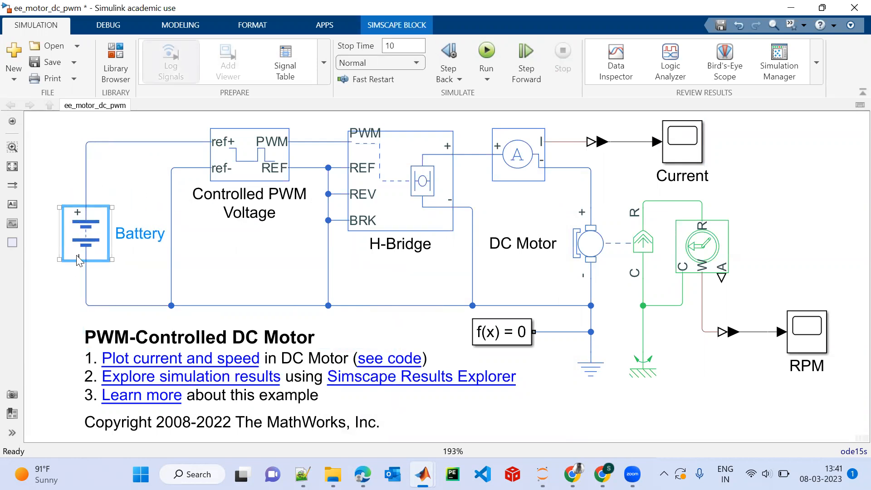
pyautogui.doubleClick(96, 237)
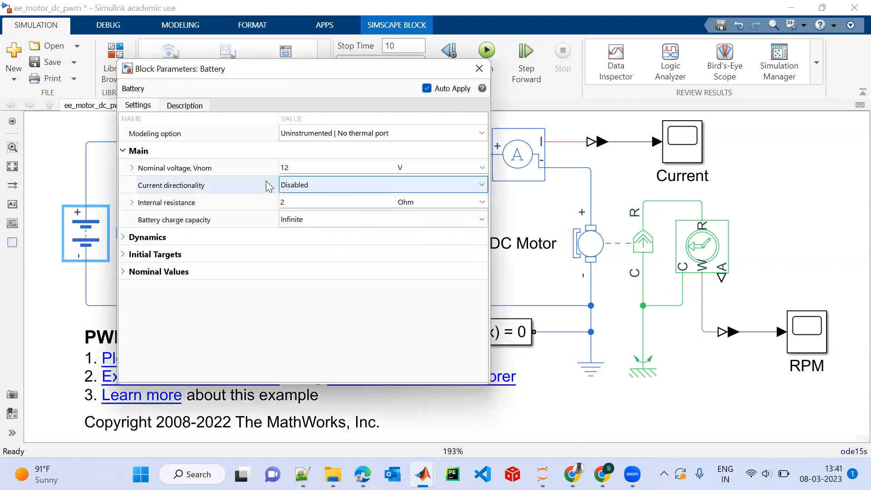
pyautogui.click(300, 168)
pyautogui.press('BackSpace')
pyautogui.press('BackSpace')
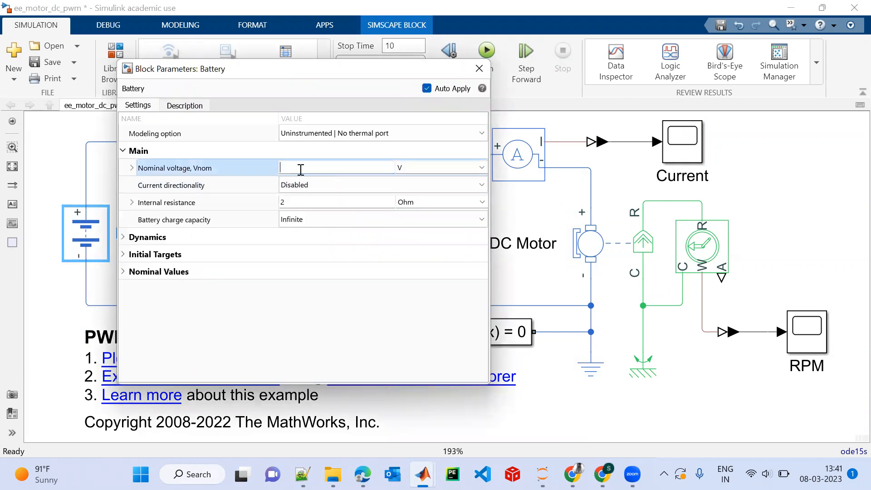
pyautogui.write('240')
pyautogui.press('Return')
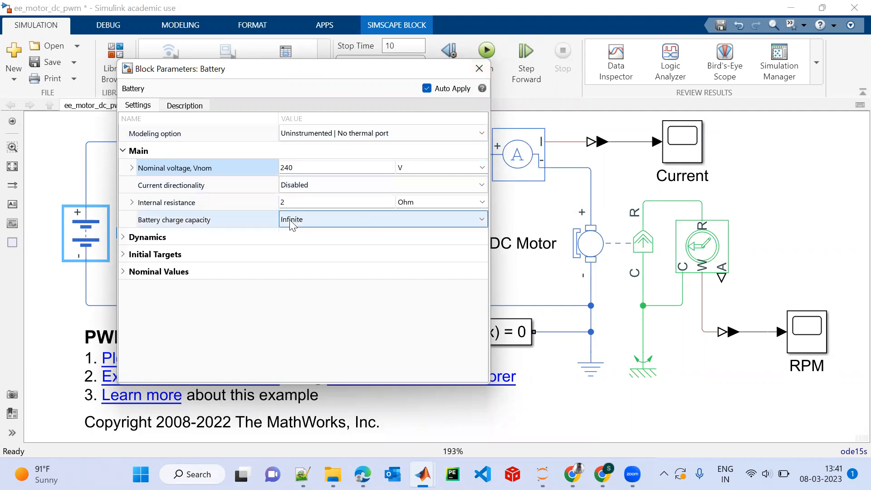
pyautogui.click(478, 69)
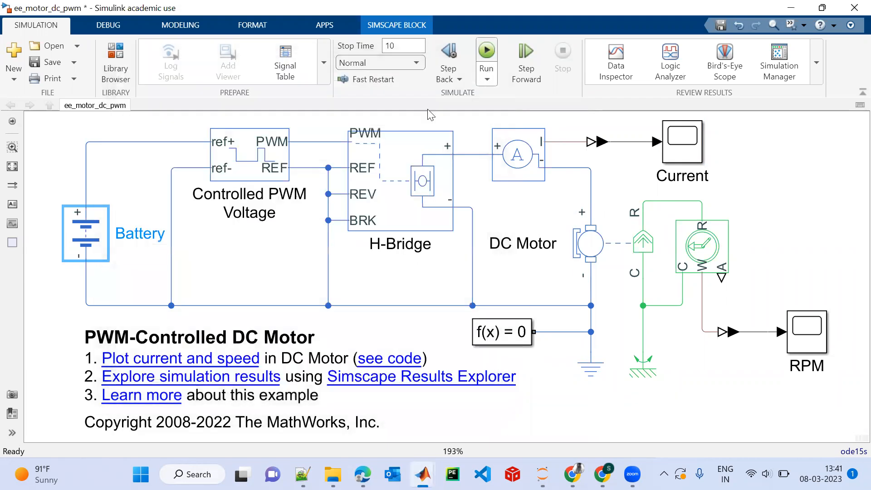
# Check the current parameter settings of the Controlled PWM Voltage, H-Bridge and Battery blocks.
pyautogui.doubleClick(245, 157)
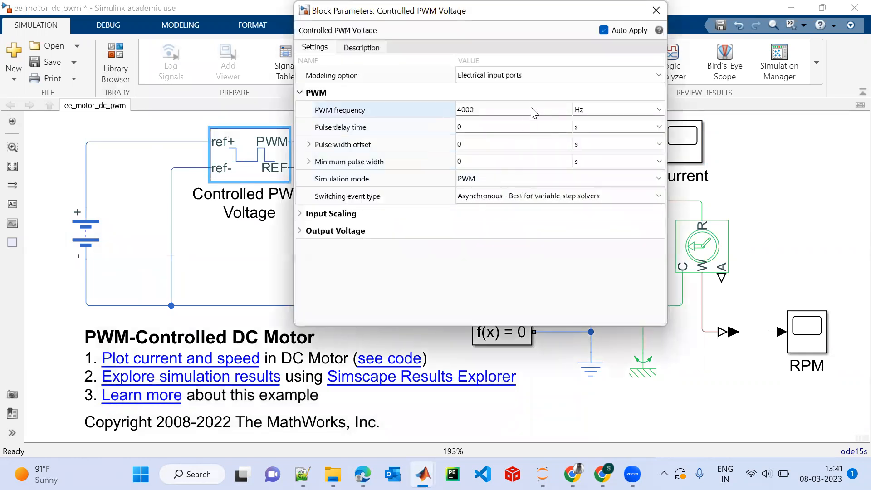
pyautogui.press('Escape')
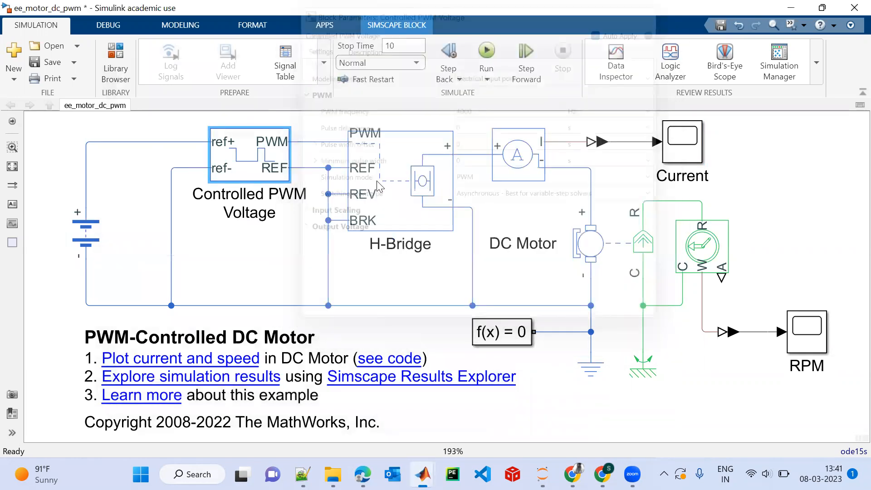
pyautogui.doubleClick(373, 187)
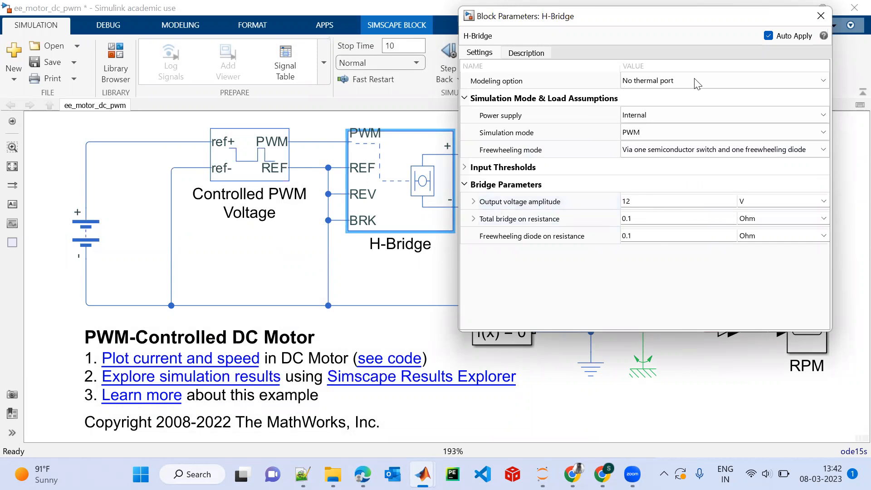
pyautogui.moveTo(724, 6); pyautogui.dragTo(439, 82)
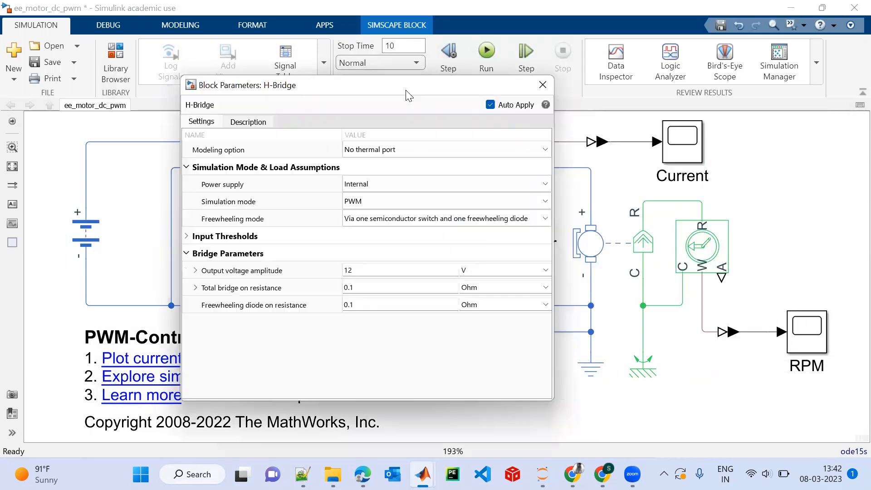
pyautogui.click(81, 243)
pyautogui.doubleClick(80, 243)
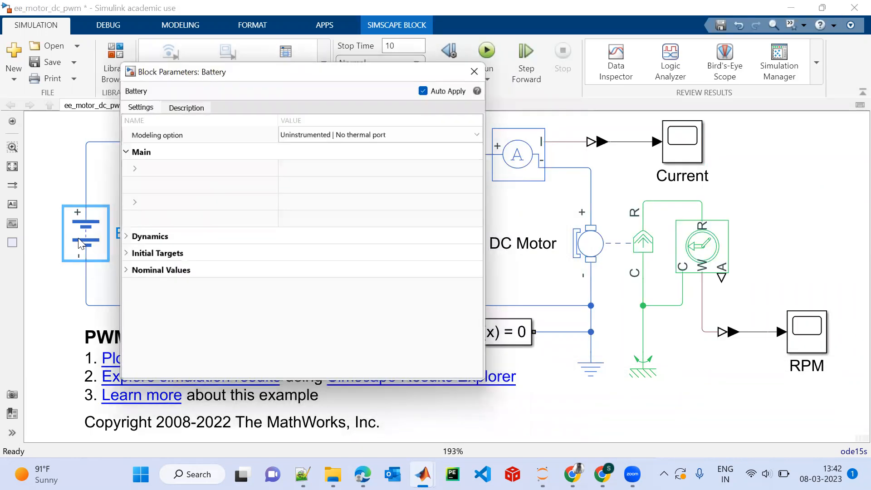
pyautogui.click(479, 69)
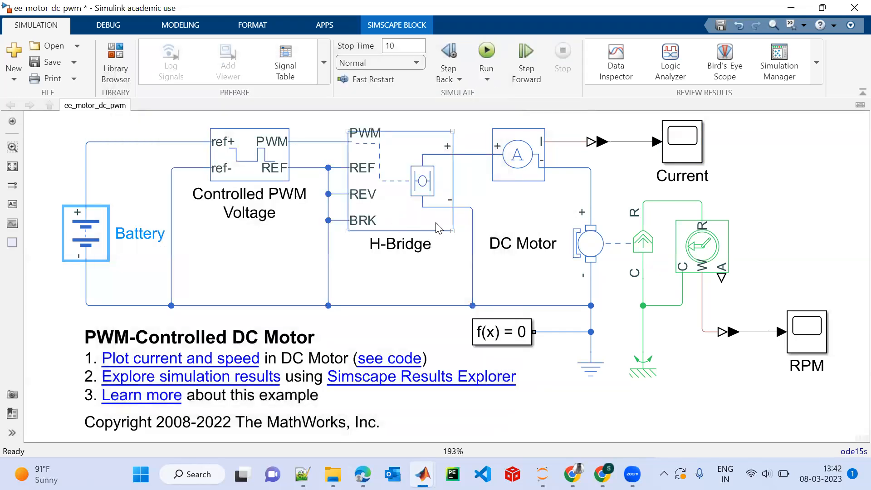
# Set the H-Bridge block's output voltage amplitude to 200 V.
pyautogui.doubleClick(402, 179)
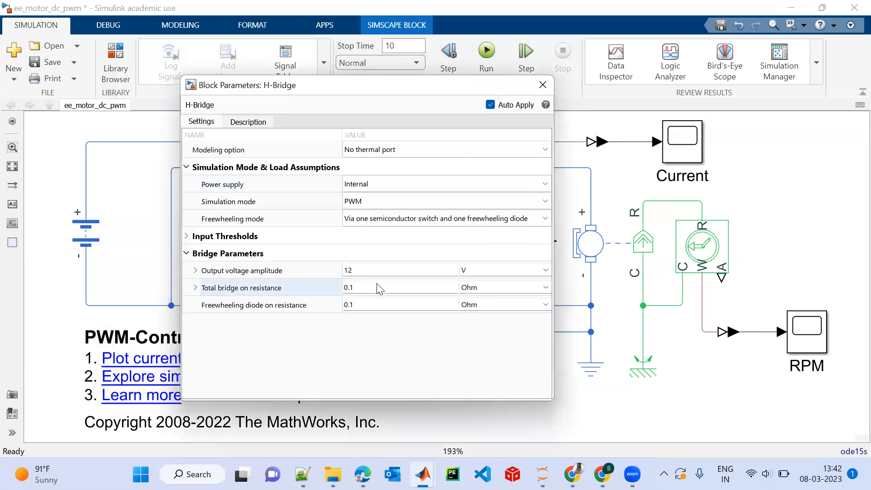
pyautogui.click(376, 271)
pyautogui.press('BackSpace')
pyautogui.press('BackSpace')
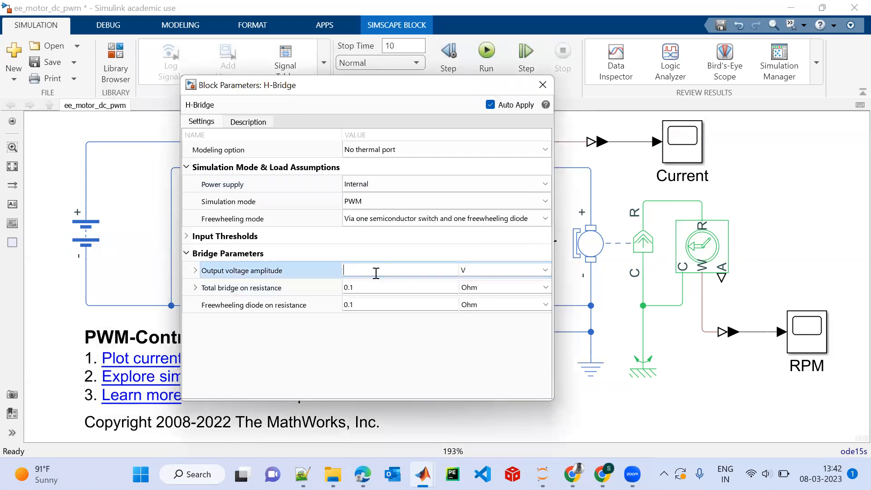
pyautogui.write('200')
pyautogui.press('Return')
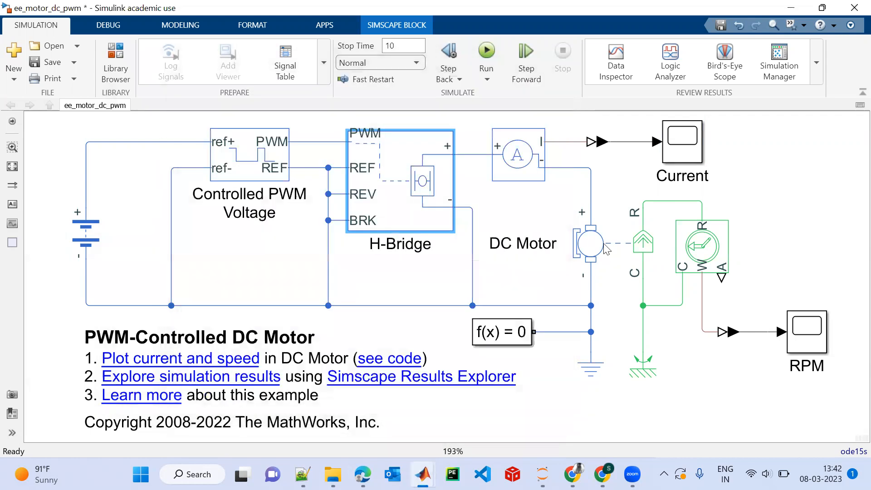
# Set the DC Motor block's rated DC supply voltage to 200 V.
pyautogui.doubleClick(612, 258)
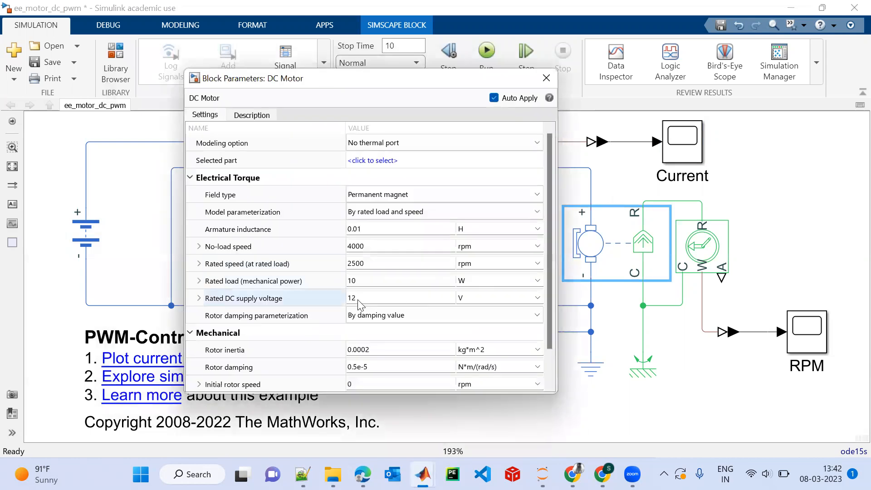
pyautogui.click(368, 298)
pyautogui.press('BackSpace')
pyautogui.press('BackSpace')
pyautogui.write('200')
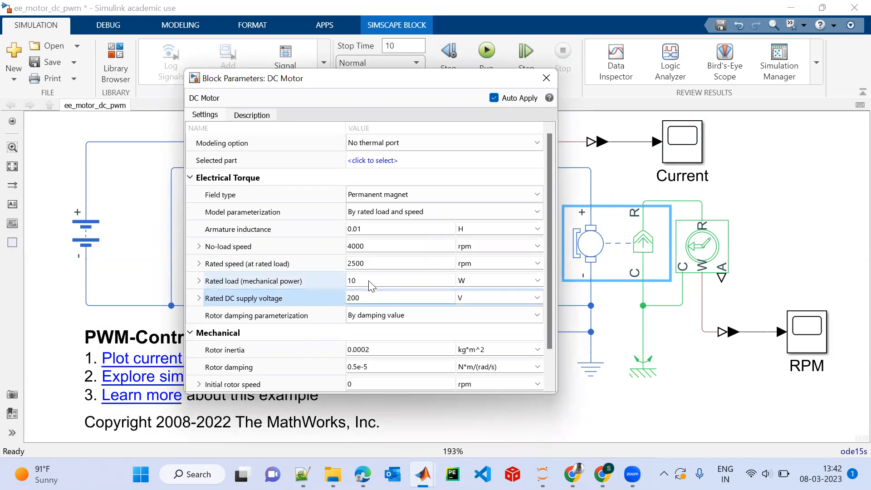
# Change the unit of the DC Motor's rated load (mechanical power) to kW.
pyautogui.click(369, 281)
pyautogui.click(400, 281)
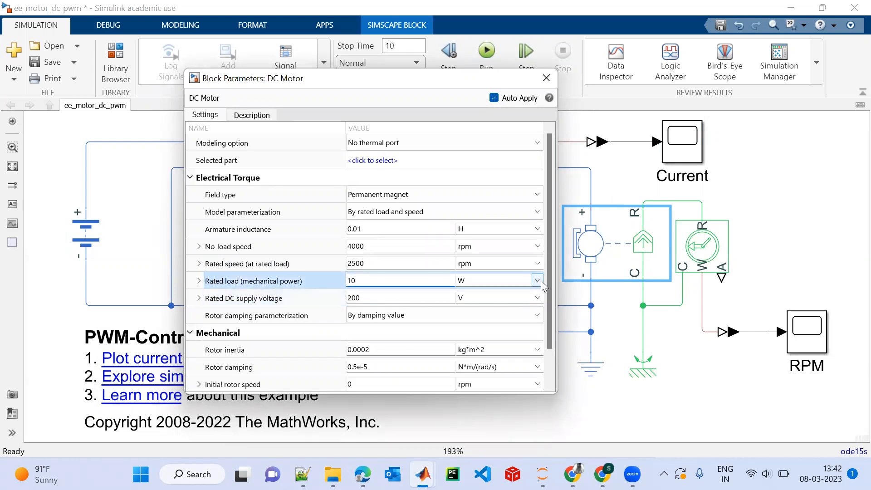
pyautogui.click(538, 281)
pyautogui.click(468, 302)
# Review the DC Motor block's electrical torque and mechanical parameters with the new ratings, and close its settings.
pyautogui.scroll(-2, 551, 322)
pyautogui.scroll(2, 550, 318)
pyautogui.scroll(-2, 553, 313)
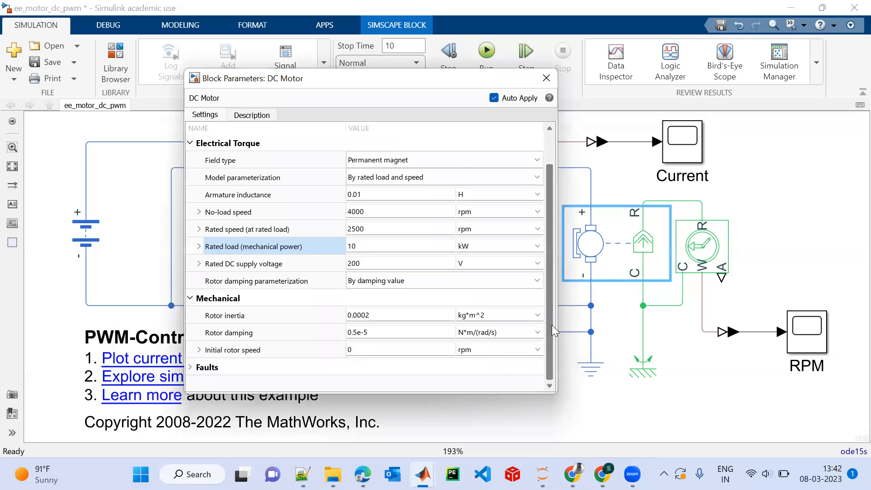
pyautogui.scroll(1, 551, 327)
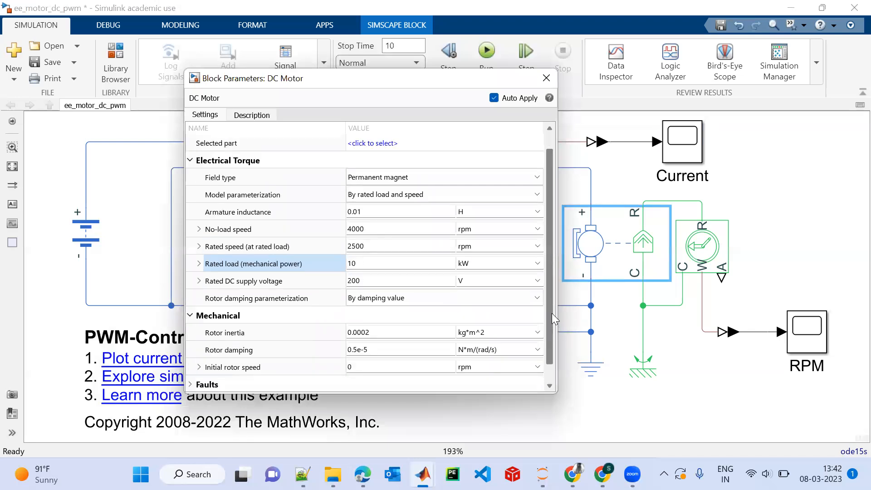
pyautogui.scroll(1, 551, 311)
pyautogui.scroll(-1, 556, 317)
pyautogui.scroll(-1, 554, 338)
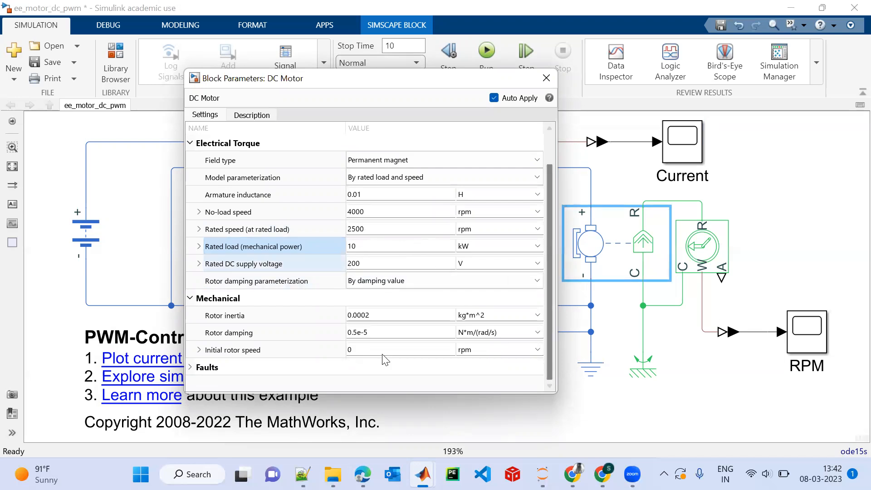
pyautogui.click(554, 80)
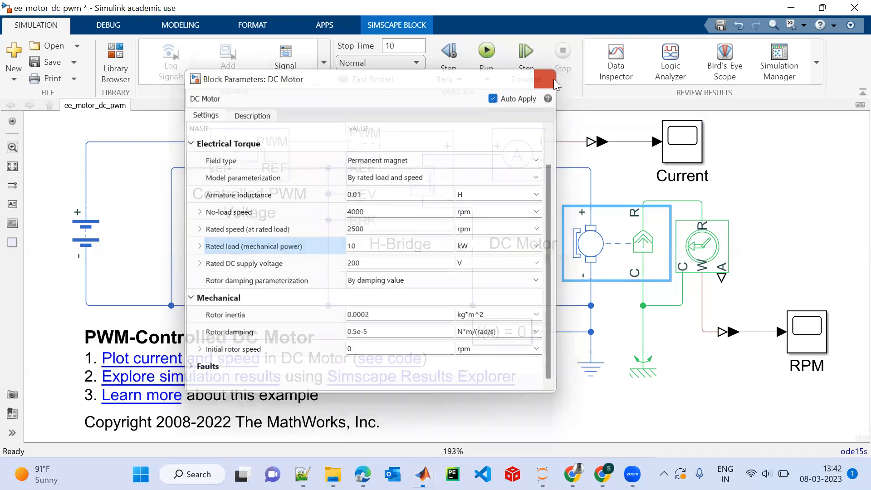
# Run the simulation with the new battery, H-Bridge and motor ratings and view the speed curve in the RPM scope.
pyautogui.click(485, 59)
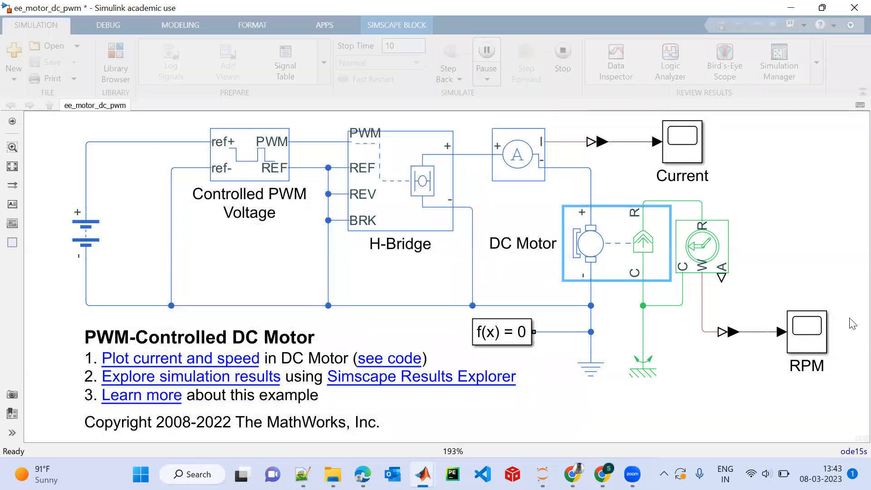
pyautogui.click(803, 338)
pyautogui.doubleClick(805, 336)
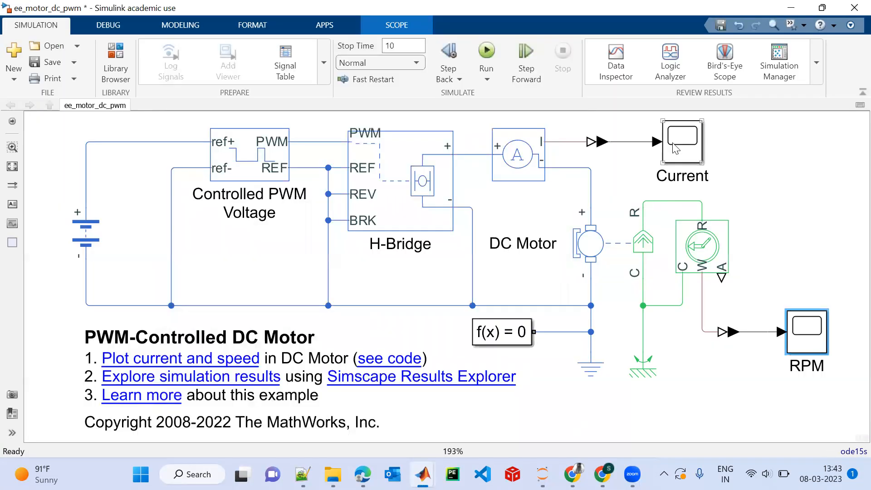
# Examine the motor current curve in the Current scope with the axes scaled to fit the whole waveform.
pyautogui.doubleClick(682, 141)
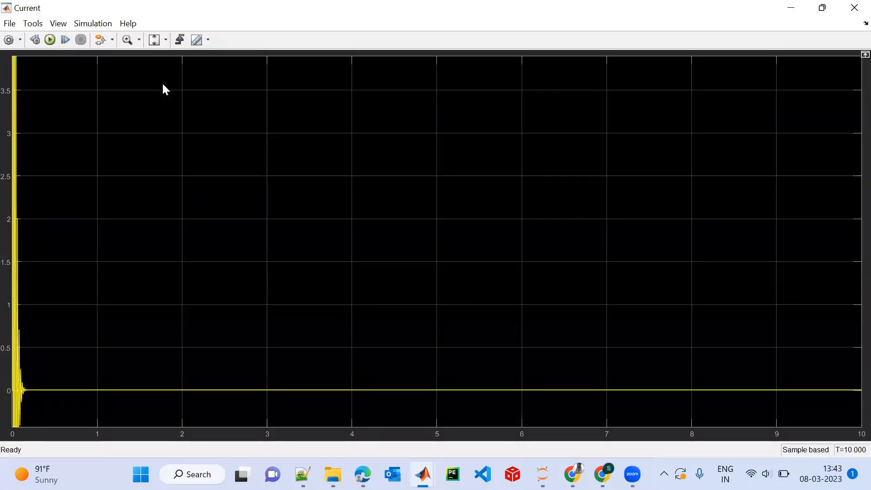
pyautogui.hotkey('ctrl', 'a')
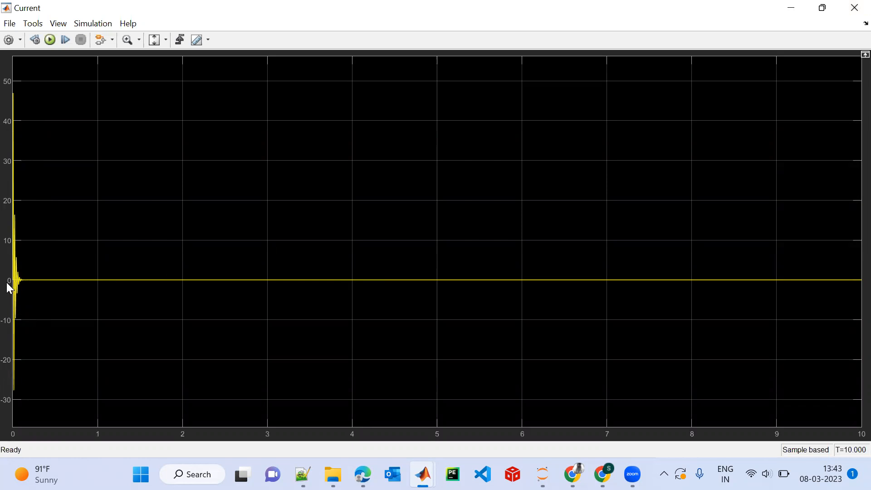
pyautogui.click(852, 6)
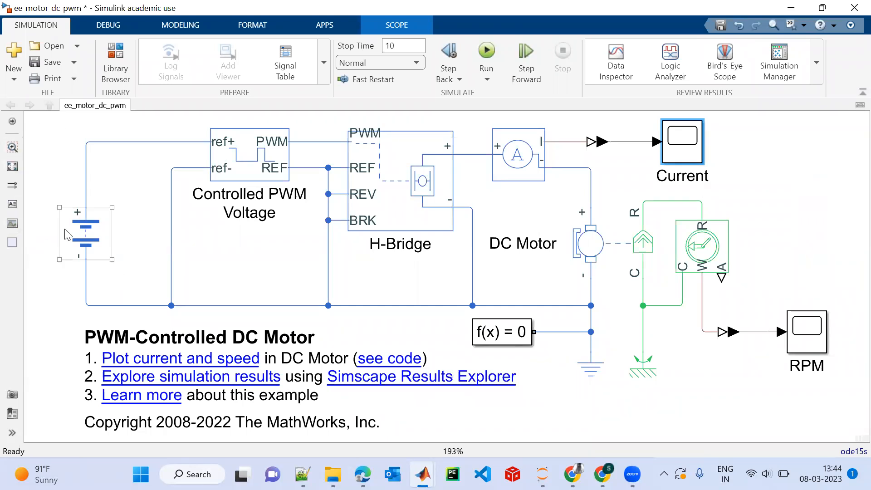
pyautogui.click(103, 222)
pyautogui.click(254, 154)
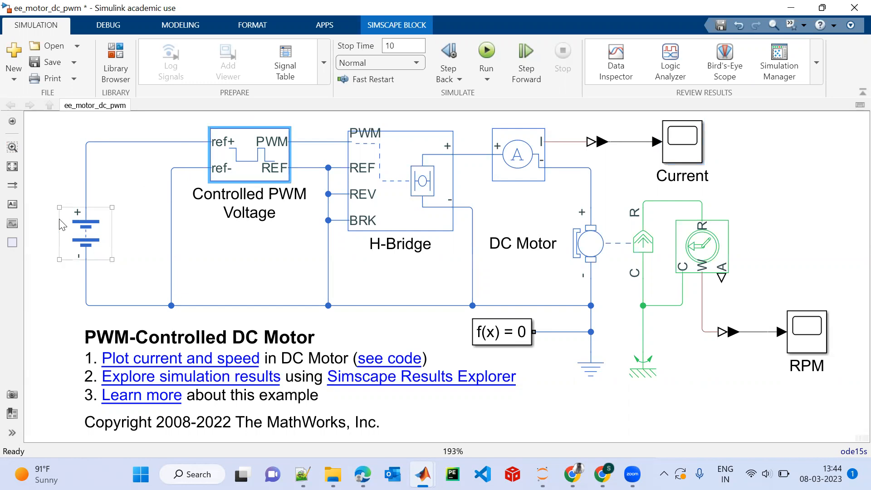